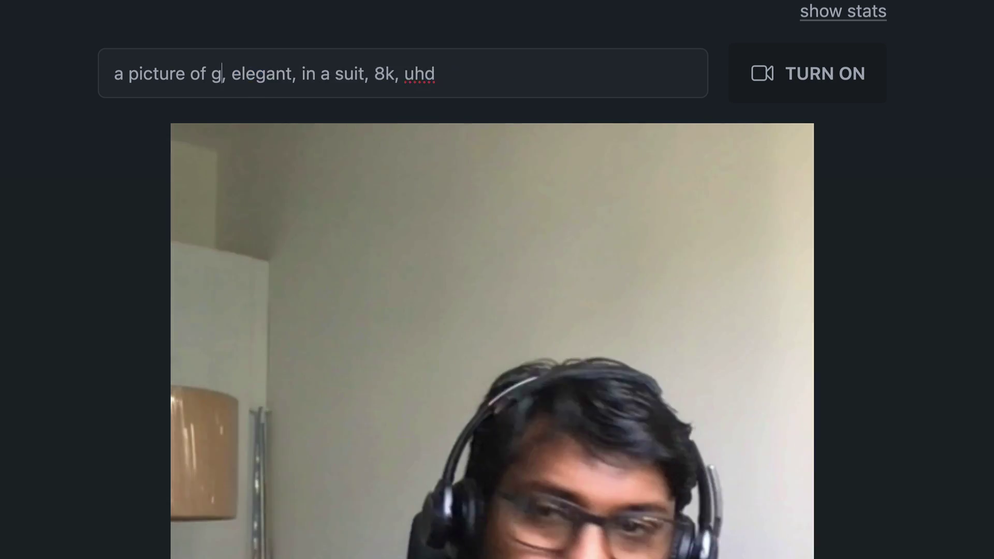
# - Replace the prompt's celebrity with 'george clooney' and watch the live feed re-render
pyautogui.write('ge clooney')
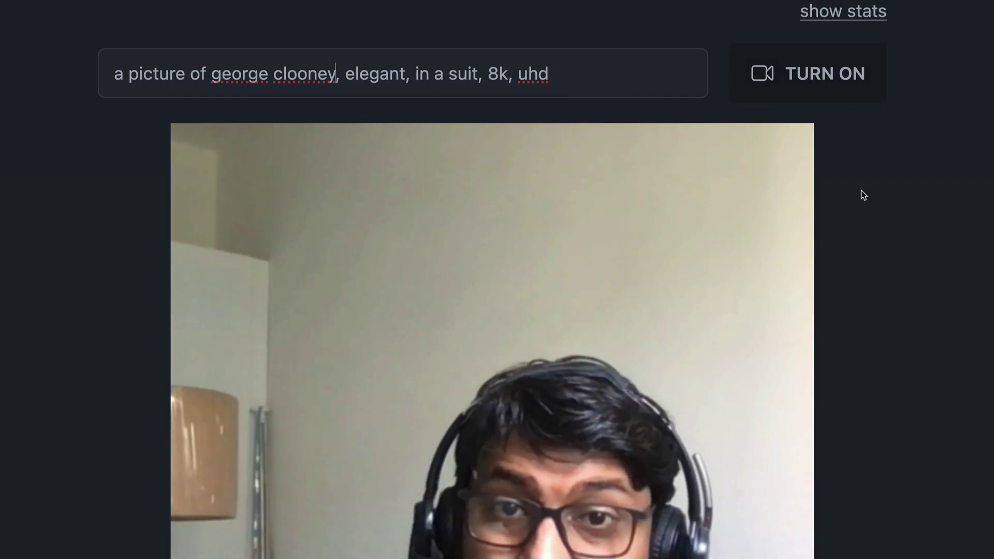
pyautogui.scroll(-10, 861, 192)
pyautogui.scroll(3, 831, 207)
pyautogui.scroll(-3, 831, 207)
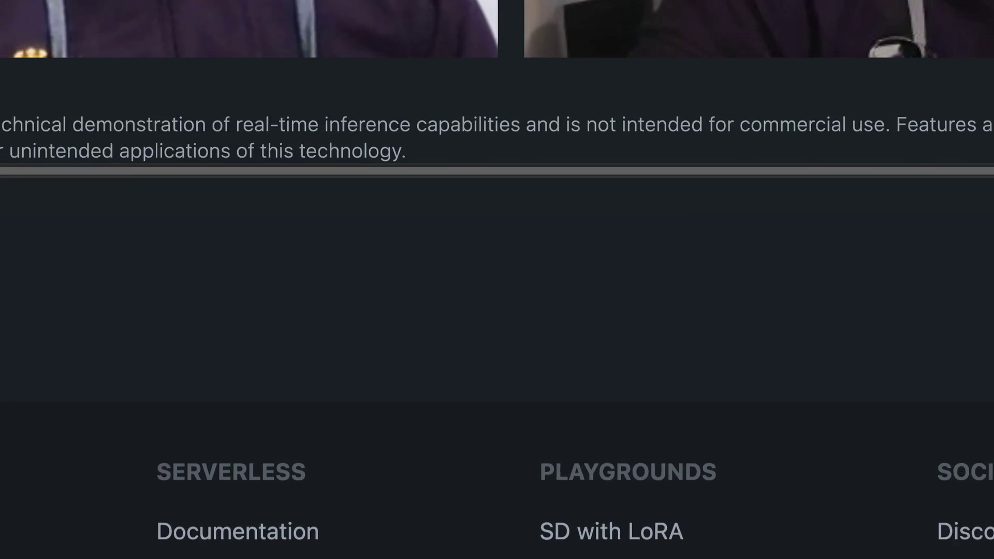
pyautogui.scroll(-5, 799, 305)
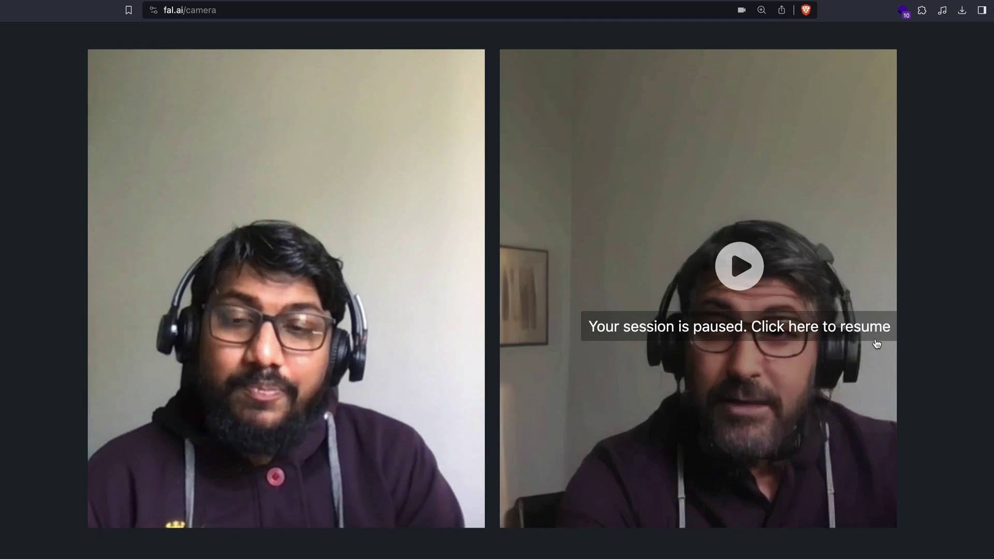
pyautogui.scroll(4, 576, 307)
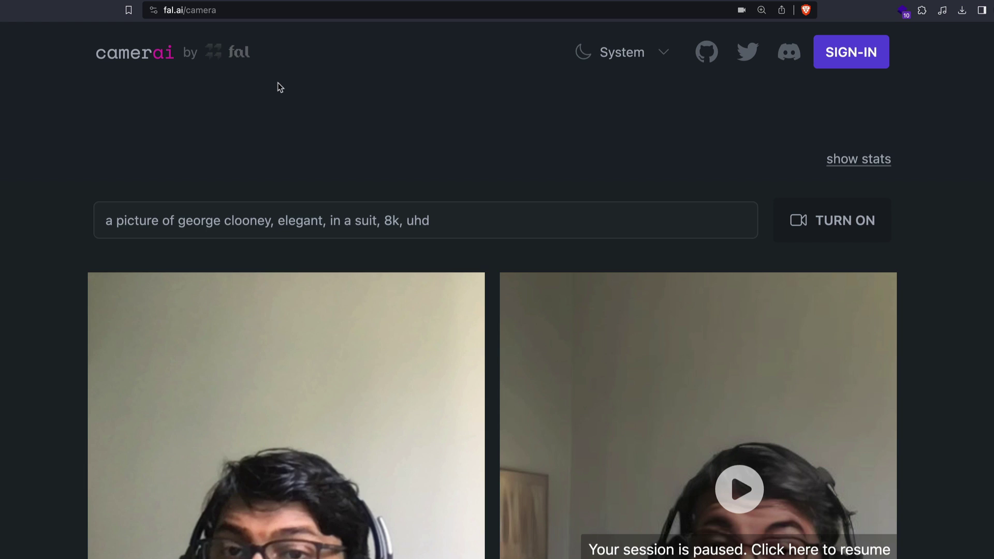
pyautogui.scroll(-1, 332, 210)
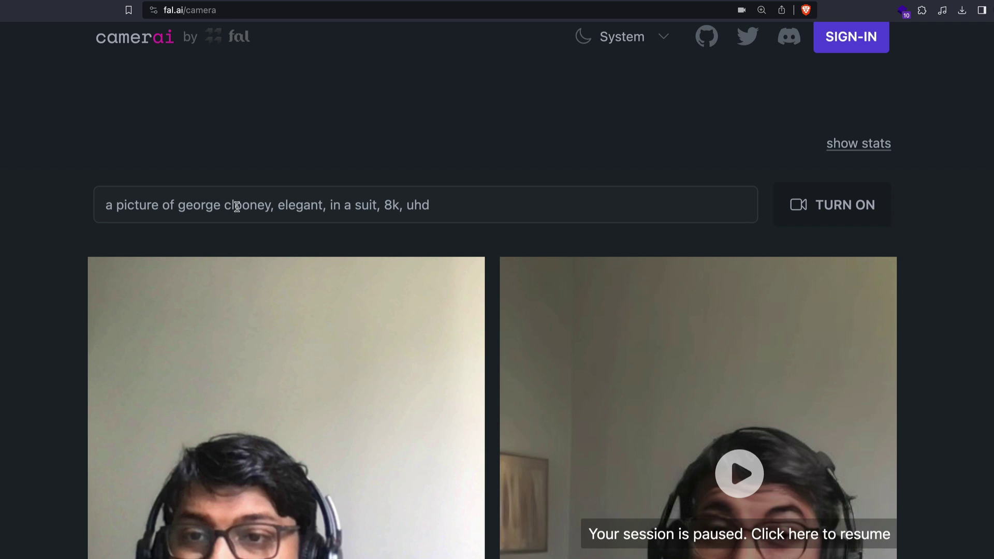
pyautogui.scroll(-5, 237, 206)
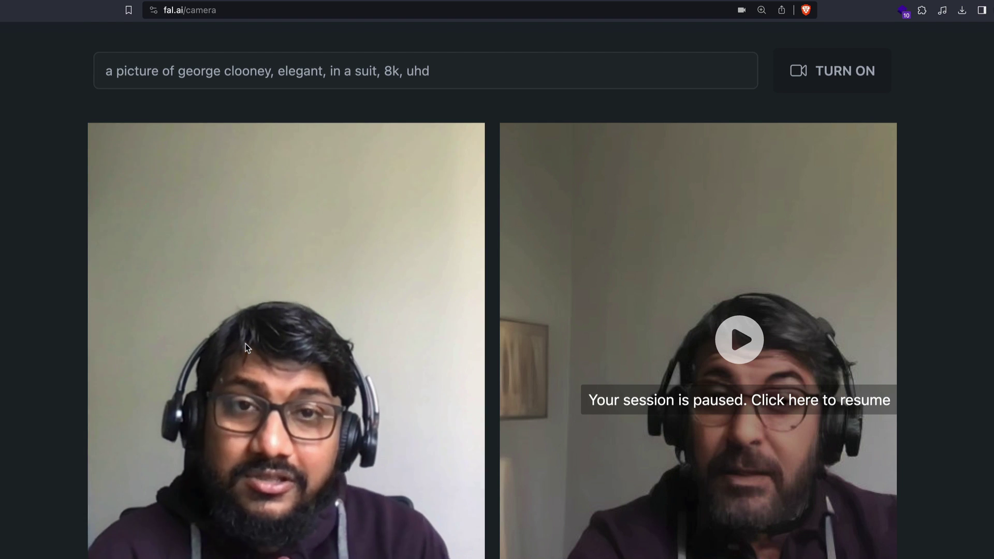
pyautogui.scroll(3, 129, 126)
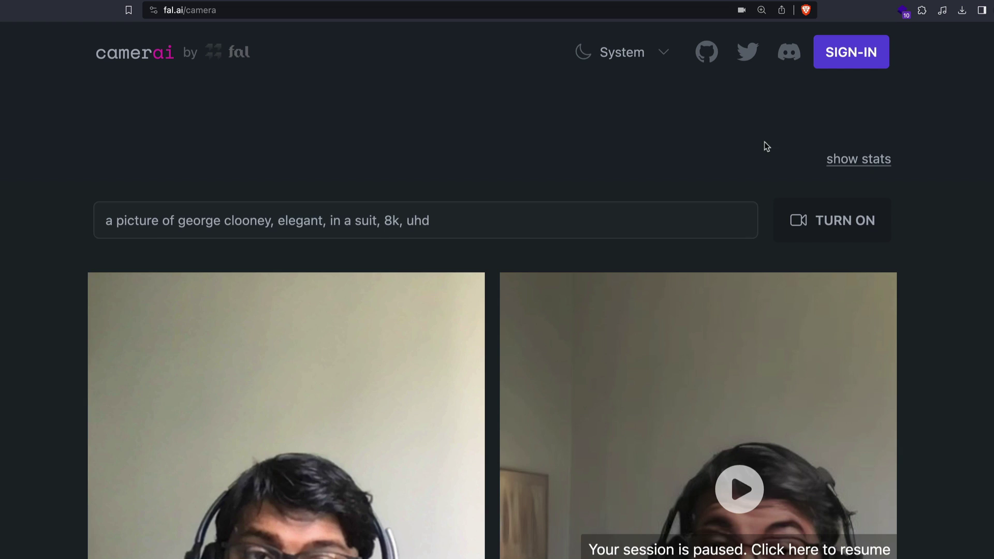
# - Show the frame rate and timing stats, then delete the prompt's celebrity name to start a new one
pyautogui.click(857, 160)
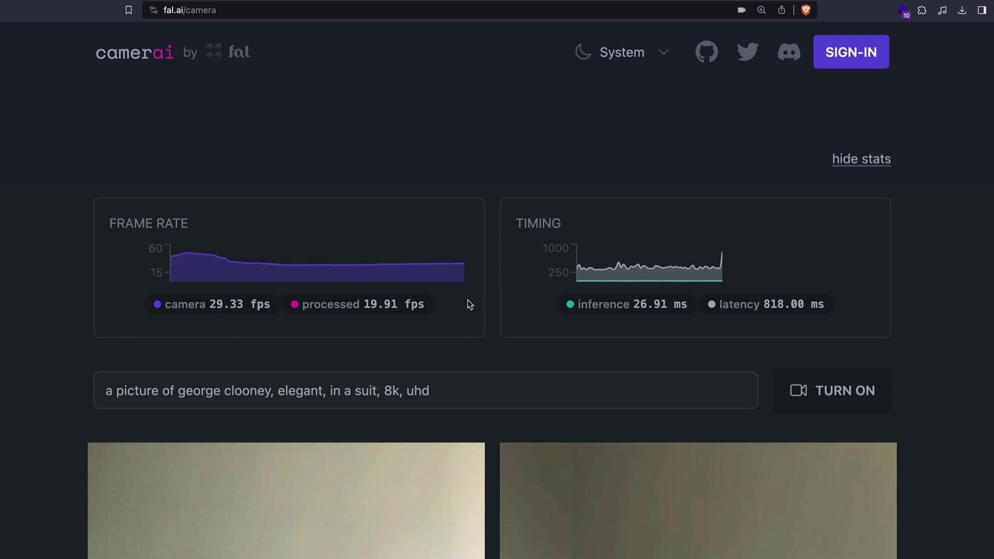
pyautogui.scroll(-5, 611, 310)
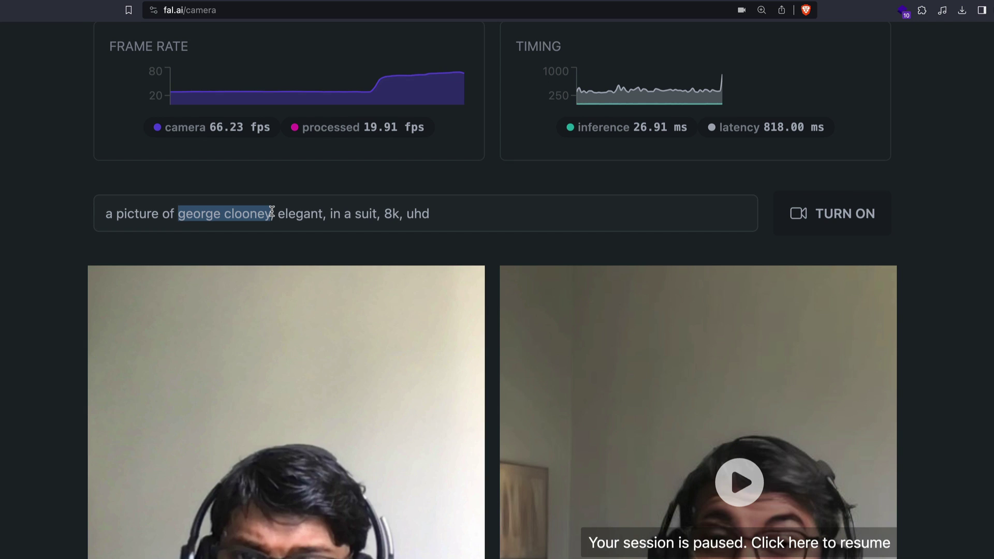
pyautogui.press('BackSpace')
pyautogui.write('r')
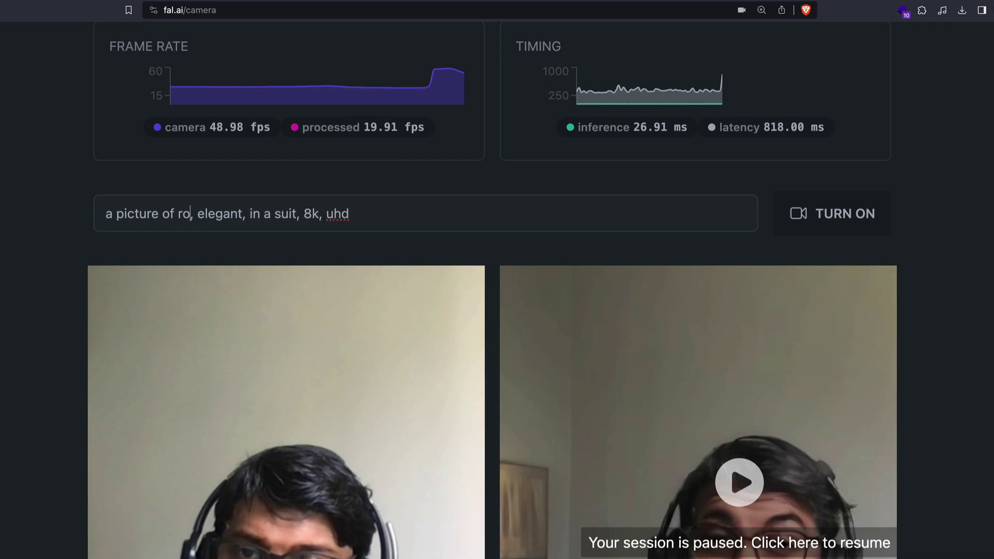
pyautogui.press('BackSpace')
pyautogui.press('BackSpace')
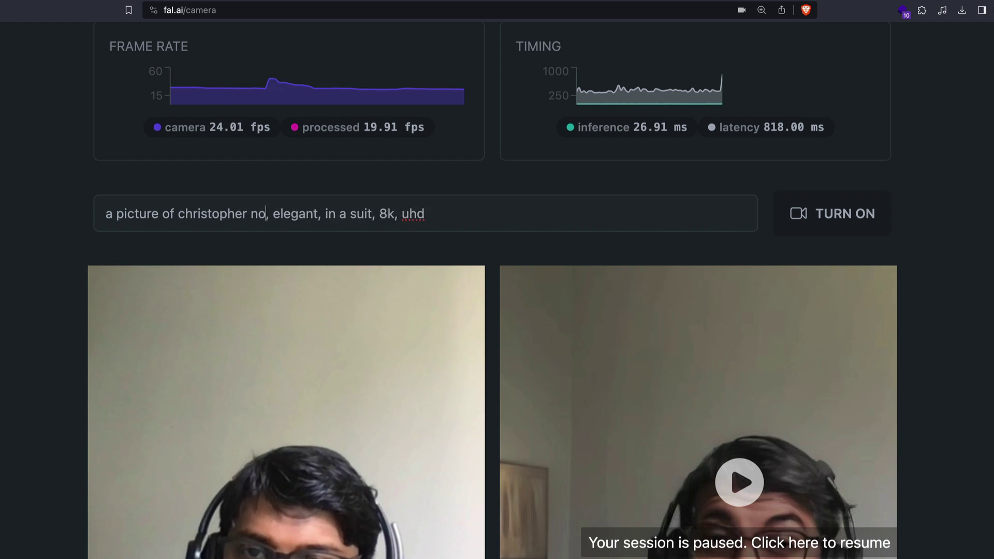
# - Restart the live transformation with the updated prompt
pyautogui.click(807, 220)
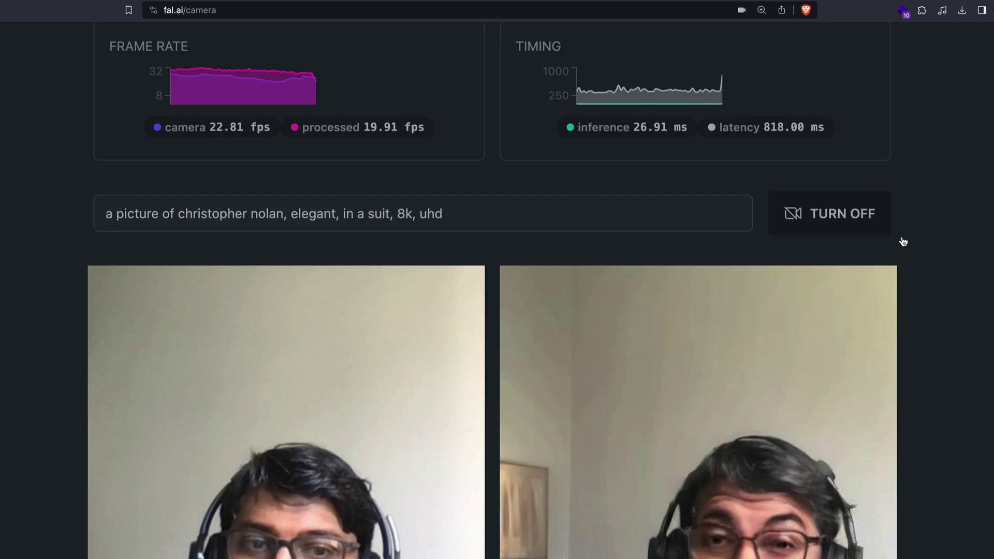
pyautogui.scroll(-4, 926, 241)
pyautogui.scroll(1, 925, 241)
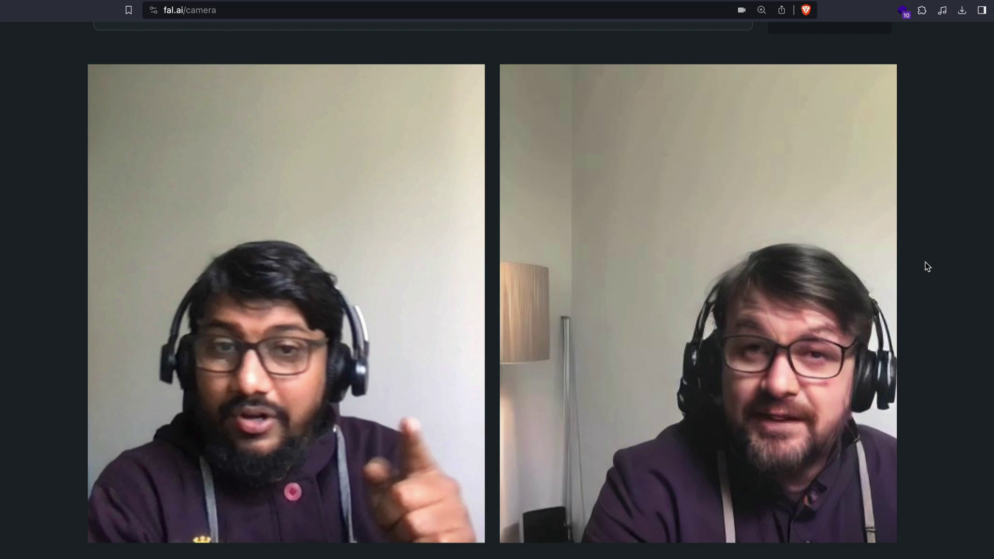
pyautogui.scroll(1, 922, 265)
pyautogui.scroll(2, 681, 259)
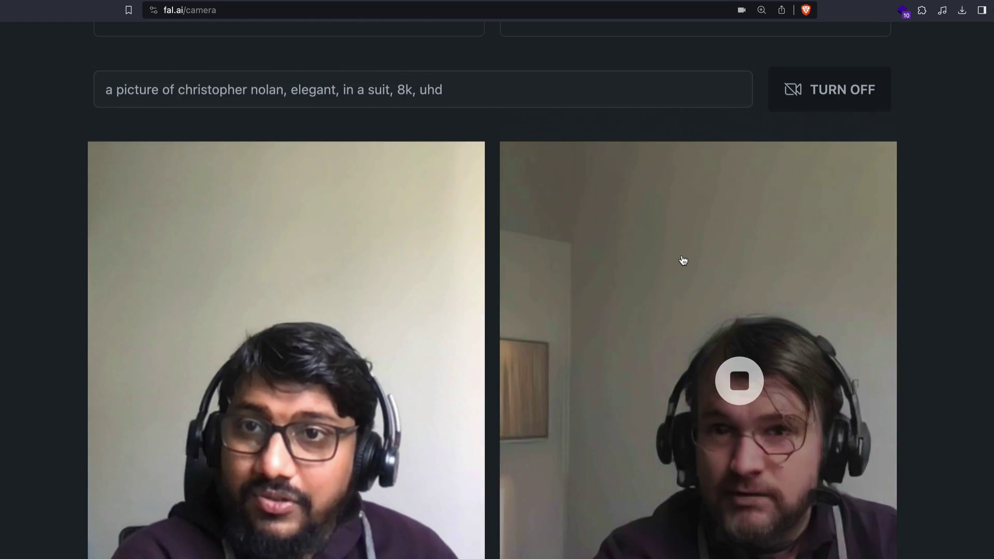
# - Replace the prompt's celebrity with 'emma stone' and resume the paused video feed
pyautogui.moveTo(178, 161); pyautogui.dragTo(281, 159)
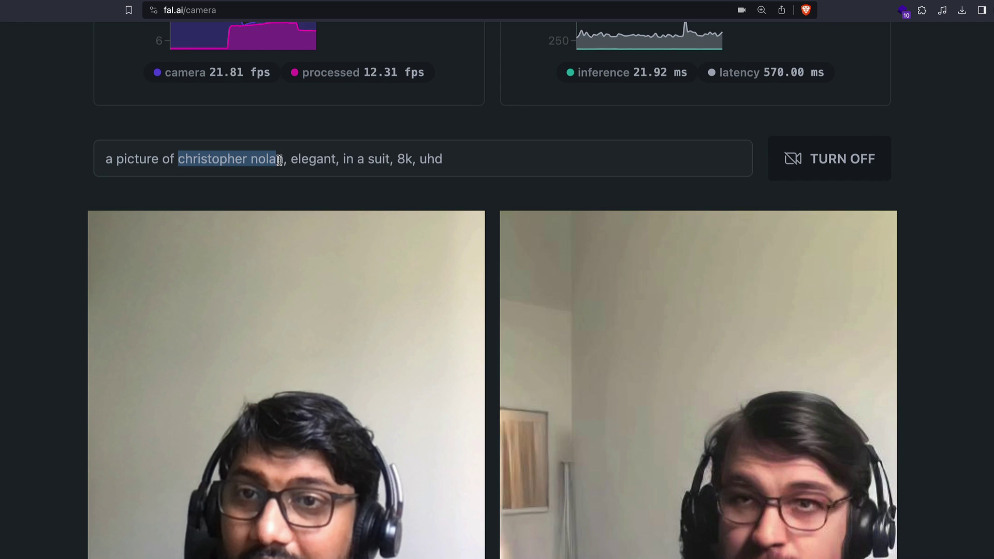
pyautogui.write('emma stone')
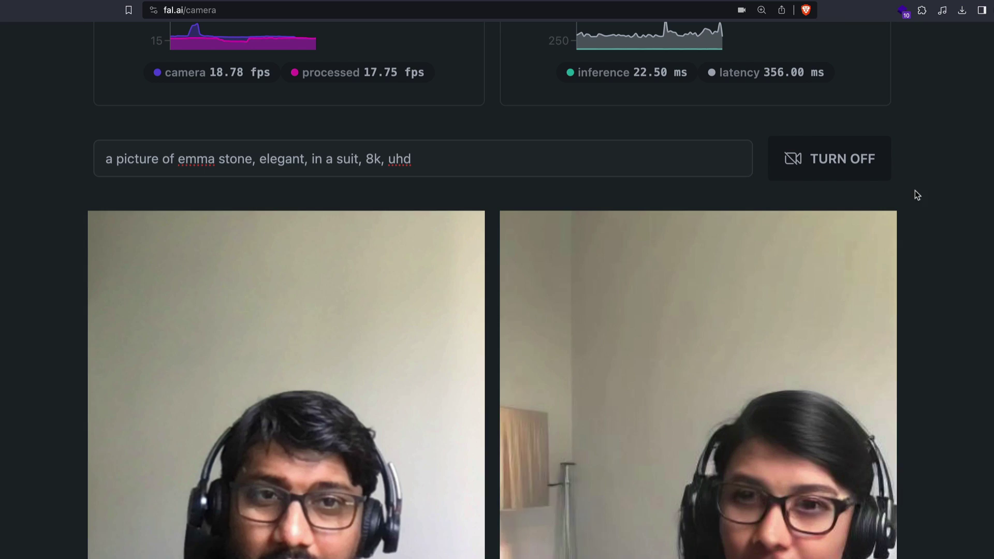
pyautogui.scroll(-5, 958, 195)
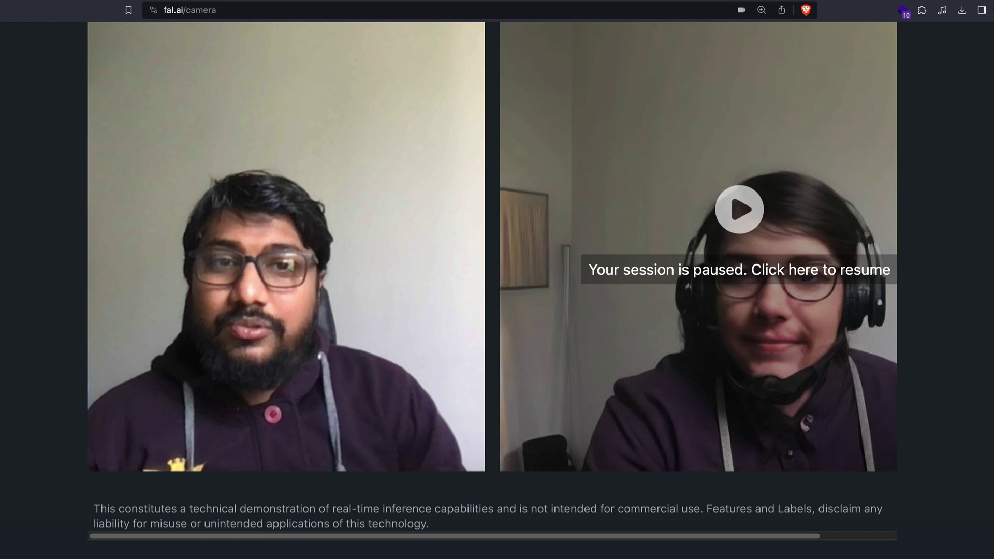
pyautogui.click(739, 209)
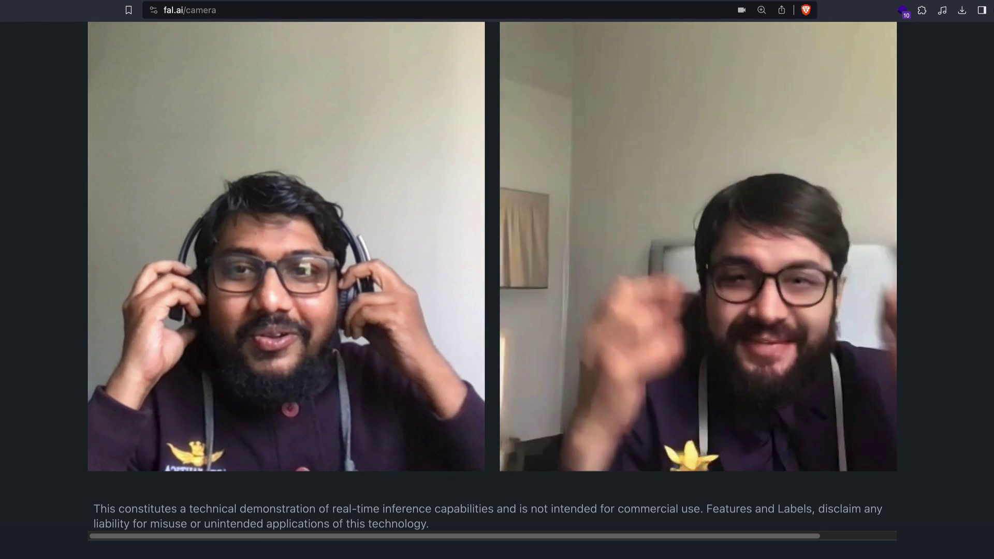
pyautogui.scroll(5, 738, 288)
# - Replace the prompt's celebrity with 'ryan reynolds' and resume the live transformation
pyautogui.scroll(1, 409, 269)
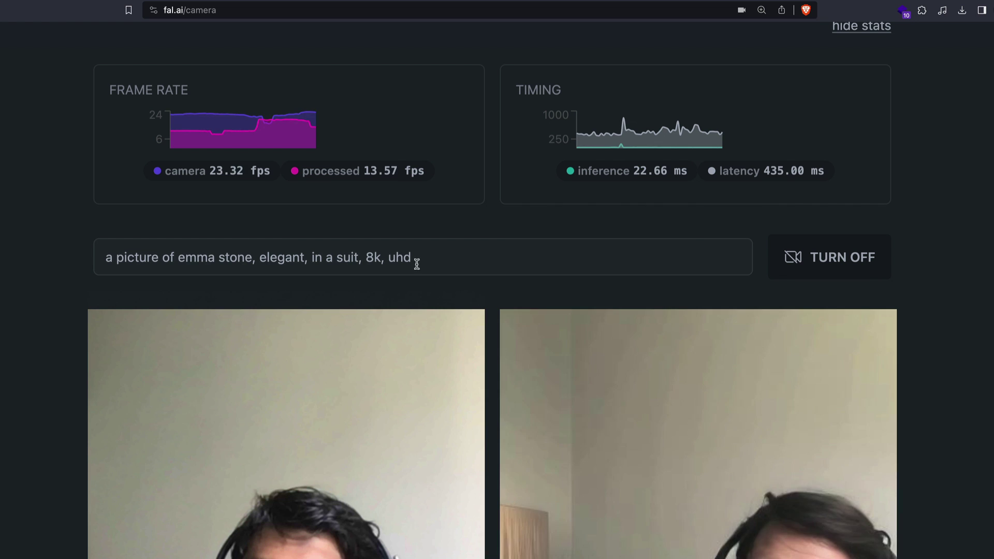
pyautogui.moveTo(176, 258); pyautogui.dragTo(252, 256)
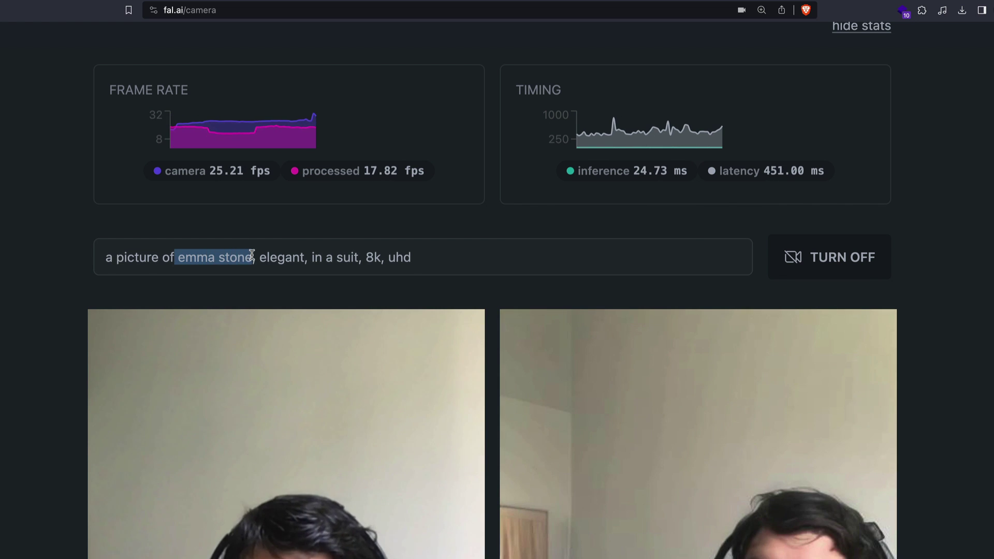
pyautogui.press('BackSpace')
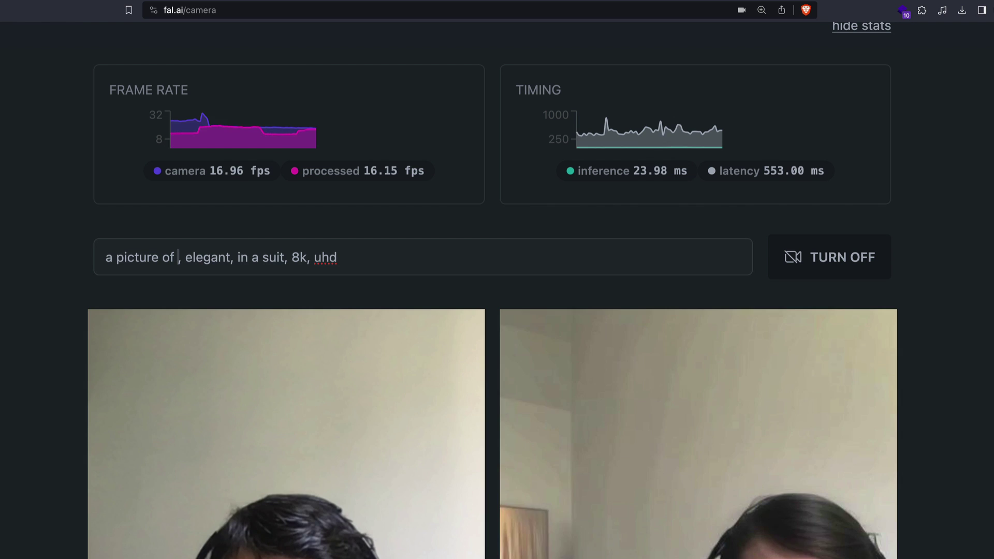
pyautogui.write('ryan reyn')
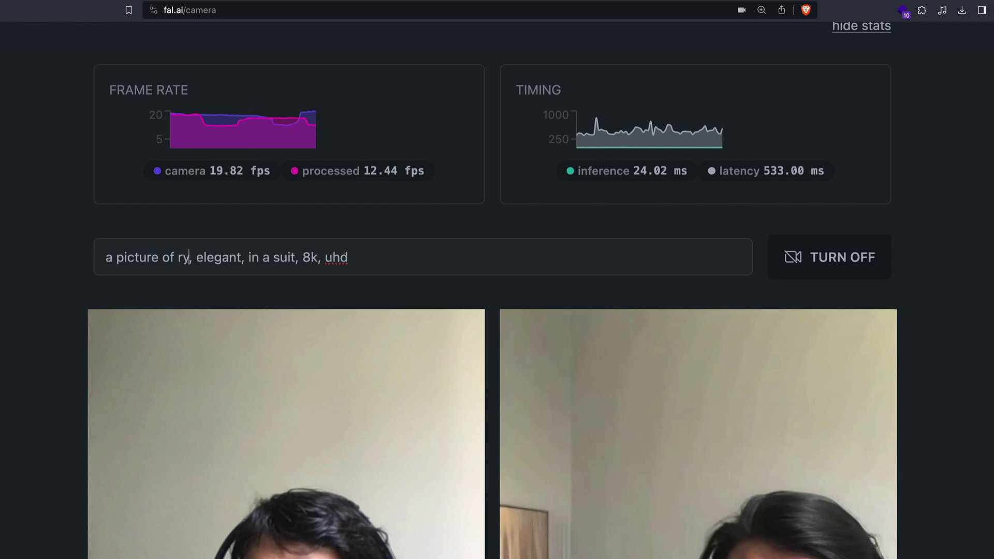
pyautogui.write('olds')
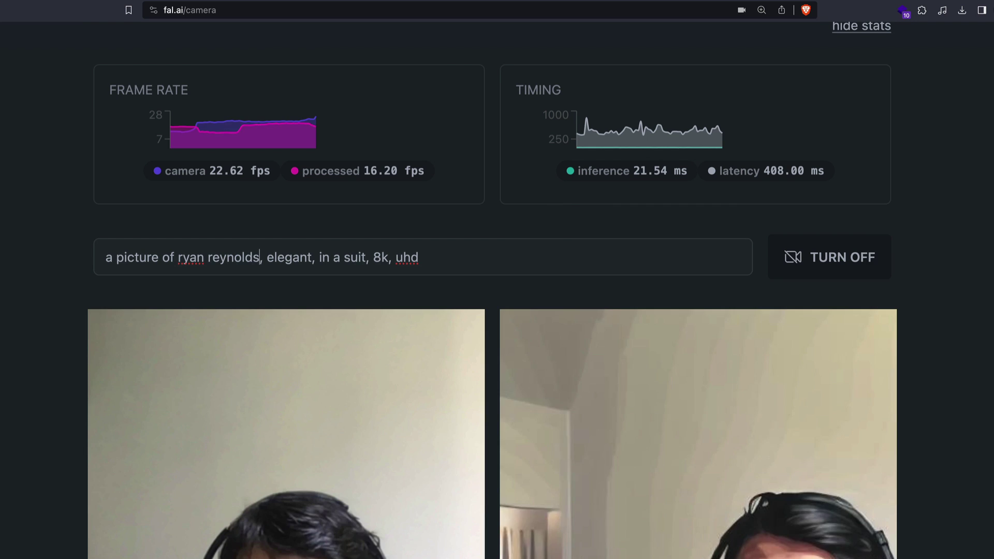
pyautogui.scroll(-3, 750, 193)
pyautogui.click(841, 106)
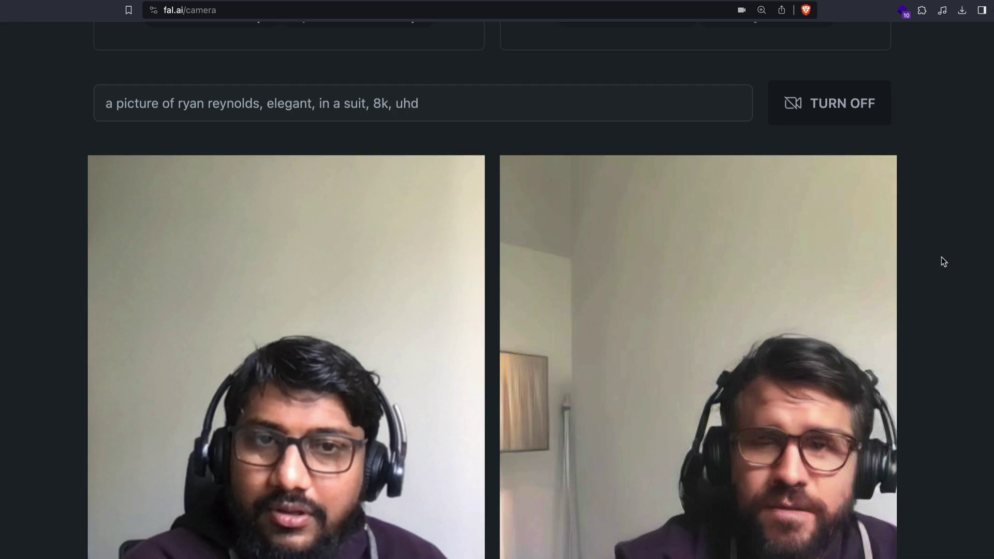
pyautogui.scroll(-2, 941, 257)
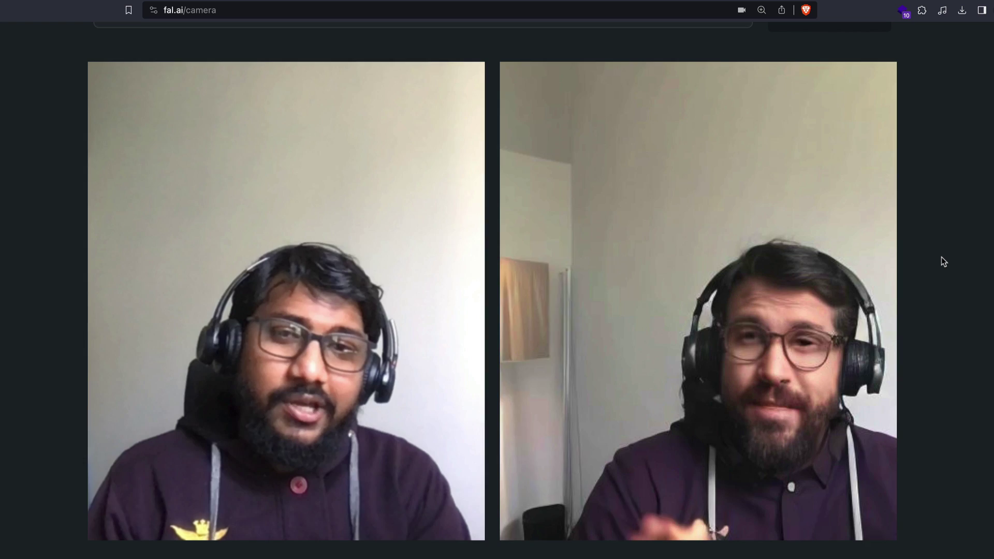
pyautogui.scroll(7, 941, 257)
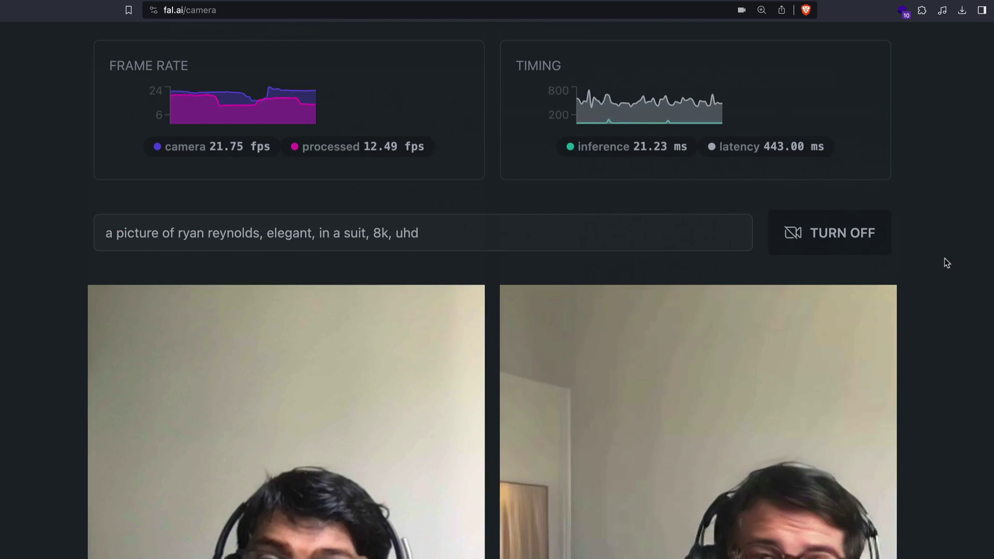
pyautogui.scroll(-1, 236, 317)
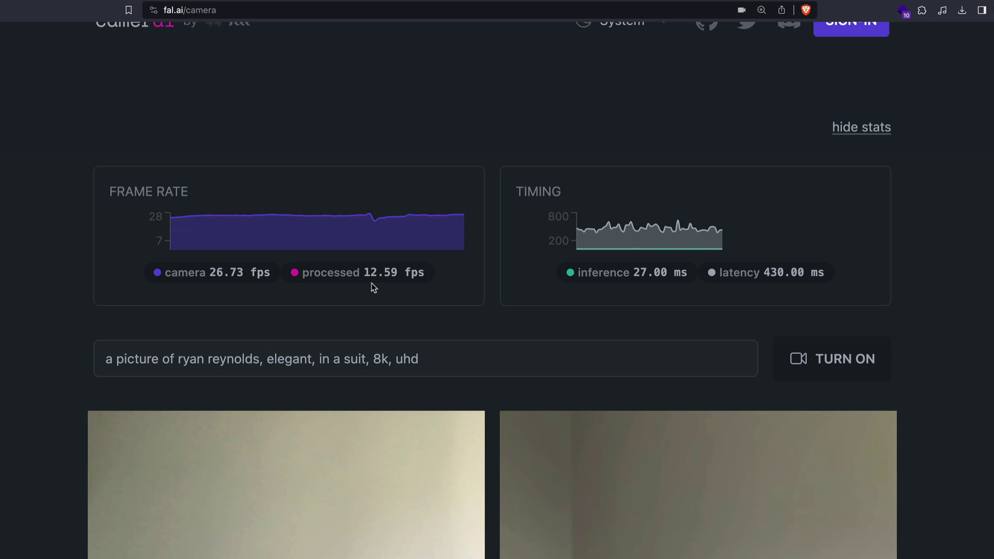
# - Resume the paused session twice so the feed keeps rendering an elegant Tom Cruise in a suit
pyautogui.scroll(-5, 647, 259)
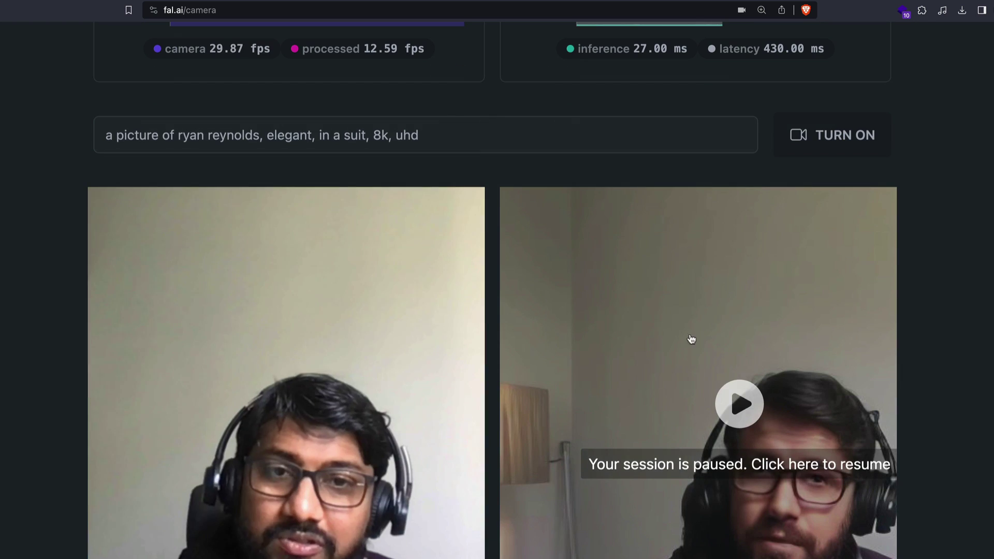
pyautogui.click(676, 317)
pyautogui.scroll(2, 683, 361)
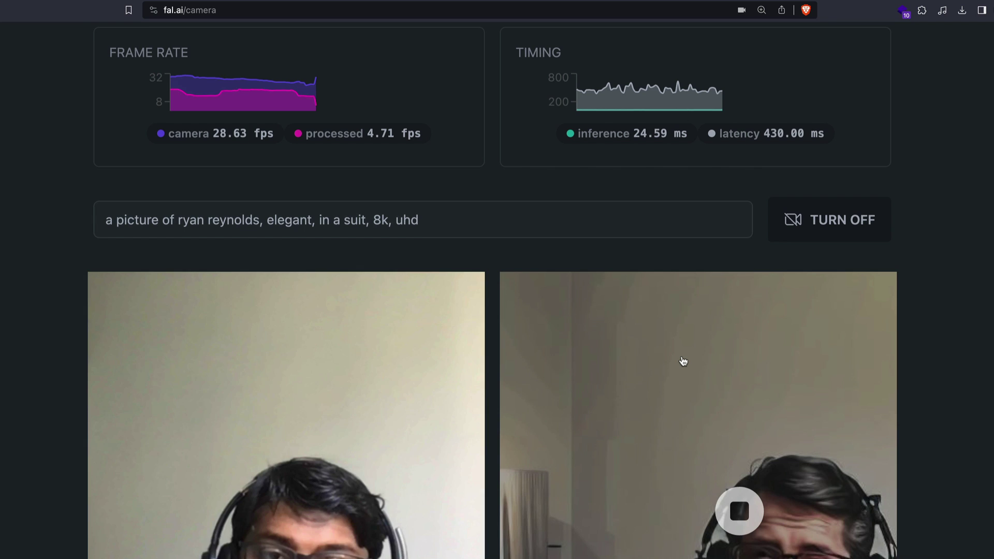
pyautogui.scroll(4, 683, 360)
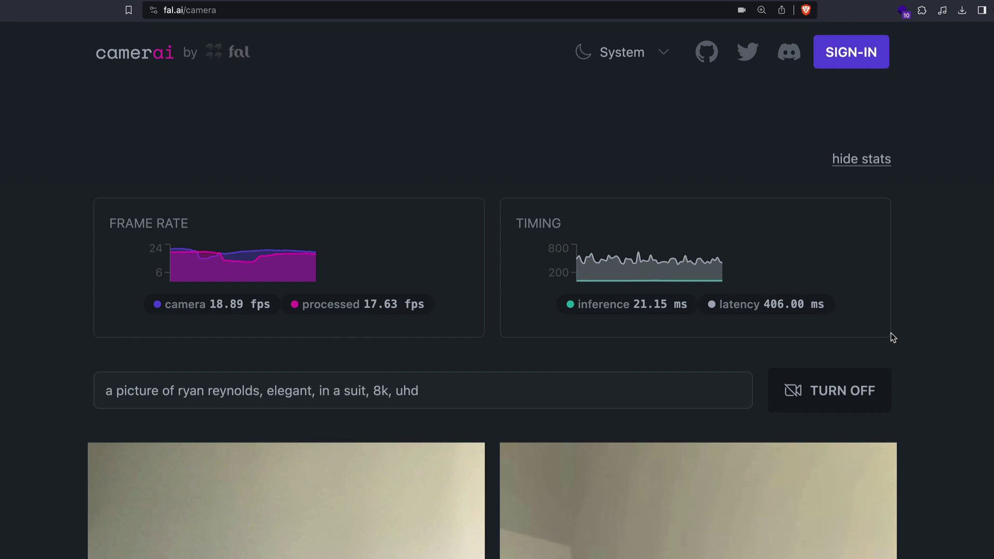
pyautogui.scroll(-7, 892, 337)
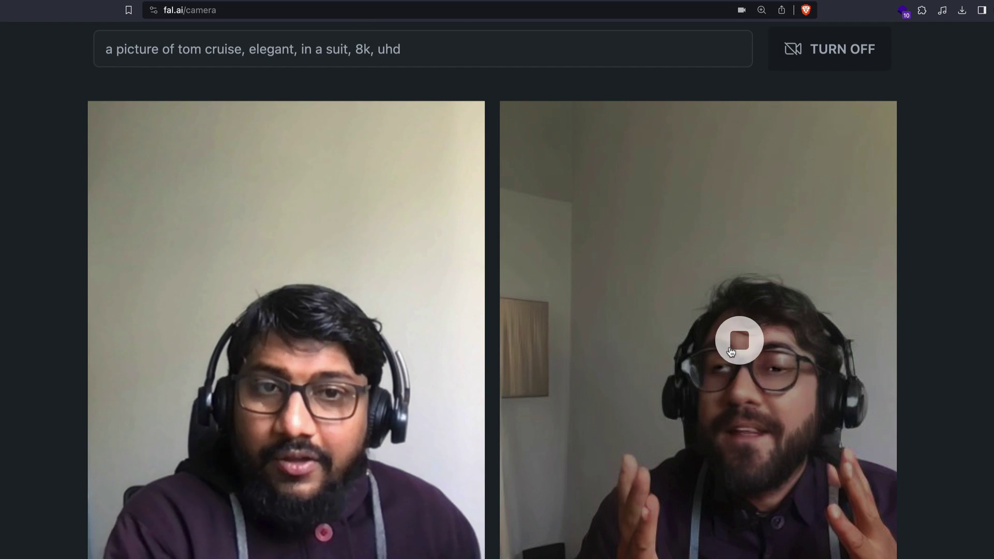
pyautogui.click(730, 352)
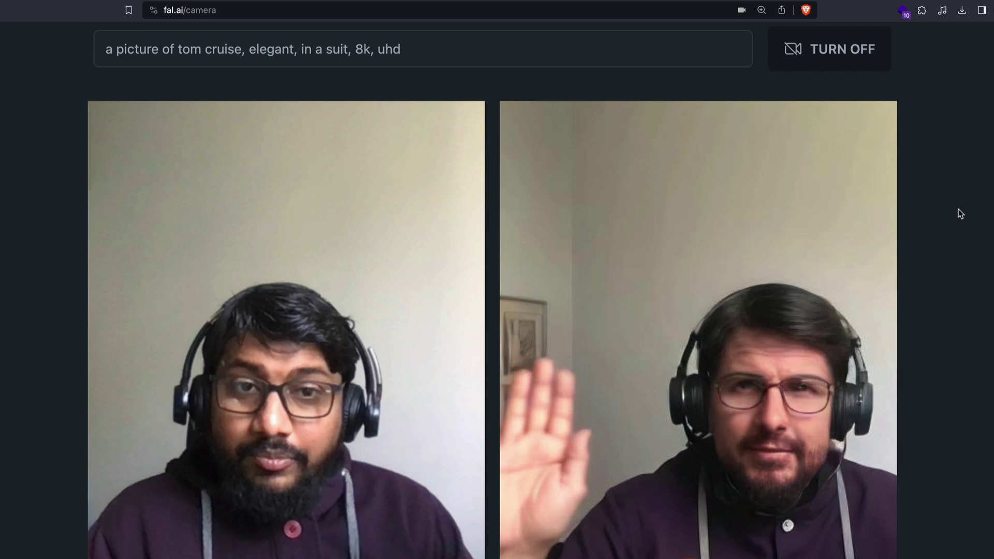
pyautogui.moveTo(706, 277)
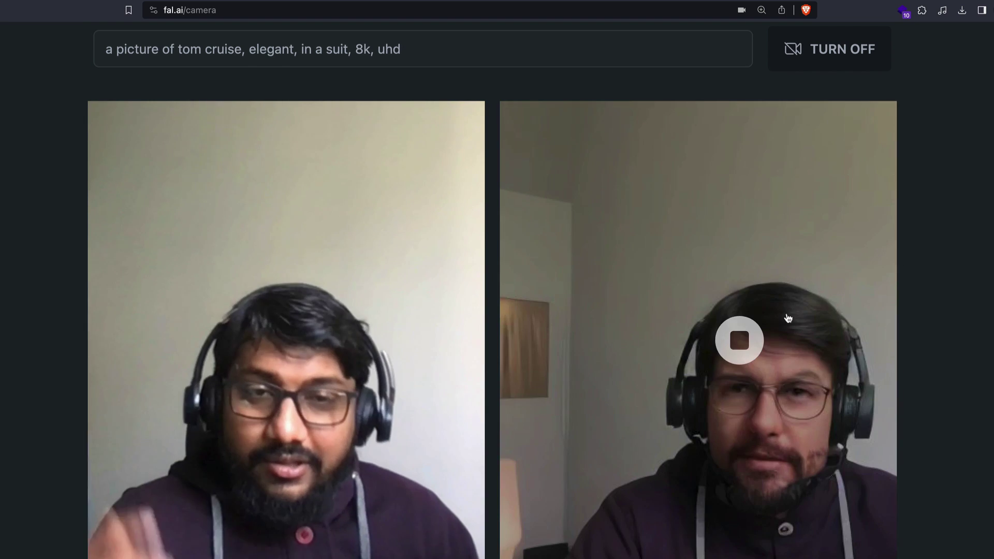
pyautogui.scroll(6, 860, 326)
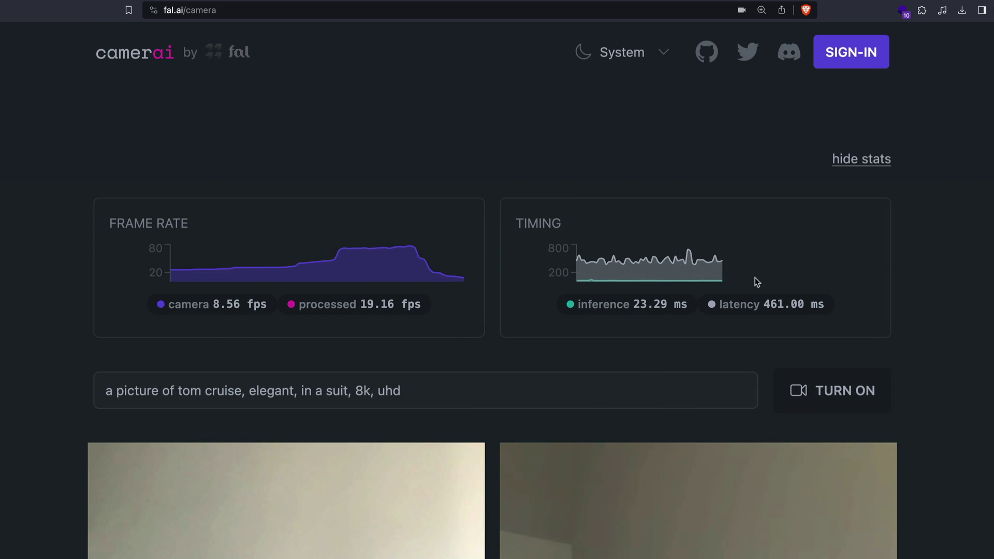
pyautogui.scroll(-10, 900, 432)
pyautogui.scroll(4, 920, 435)
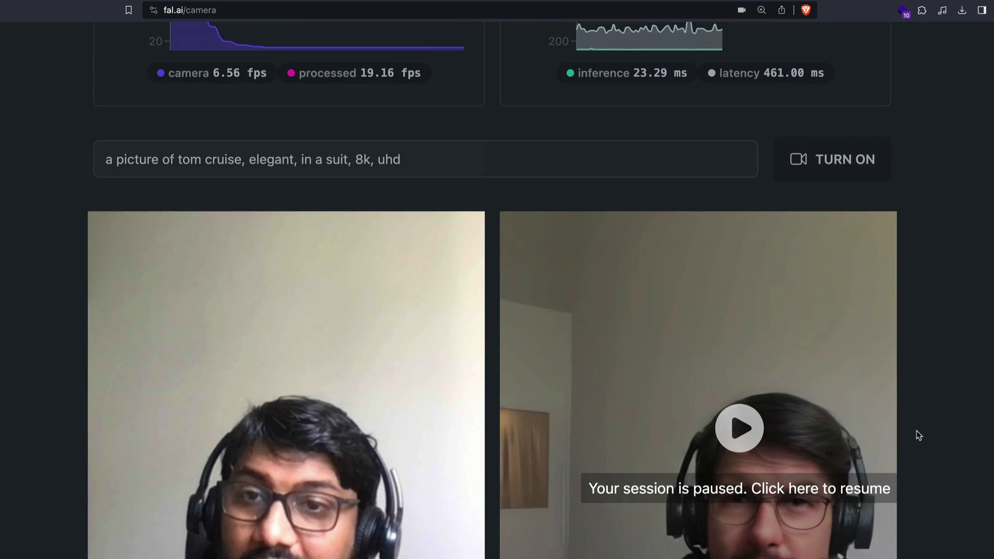
pyautogui.scroll(-1, 920, 435)
pyautogui.scroll(-1, 947, 438)
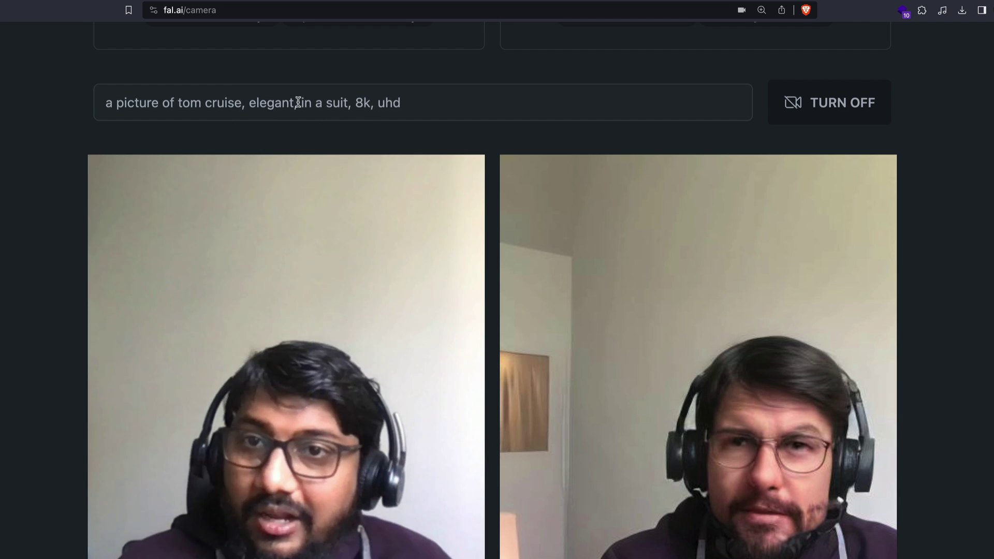
# - Append 'in disney style' to the end of the Tom Cruise prompt
pyautogui.click(420, 106)
pyautogui.write('in')
pyautogui.write(' dis')
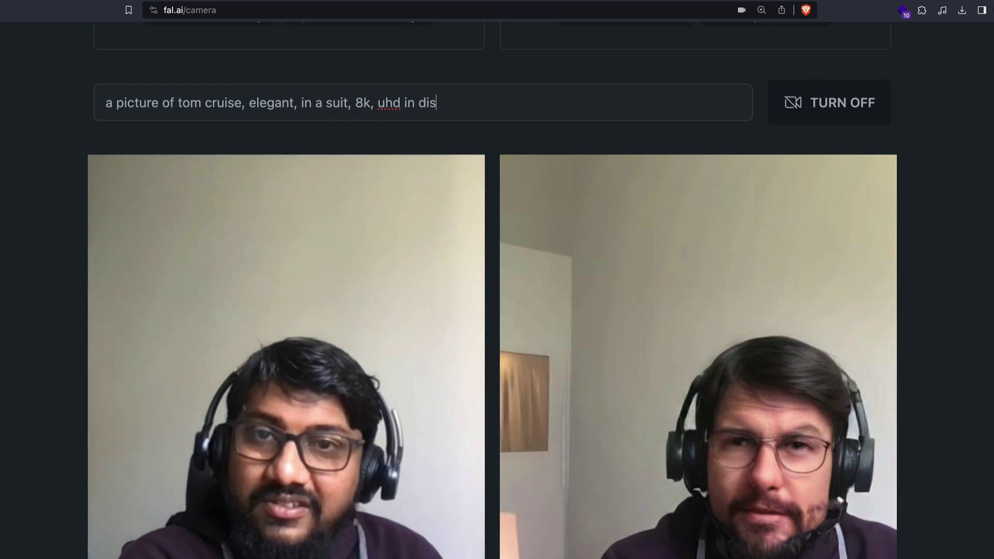
pyautogui.write('ney style')
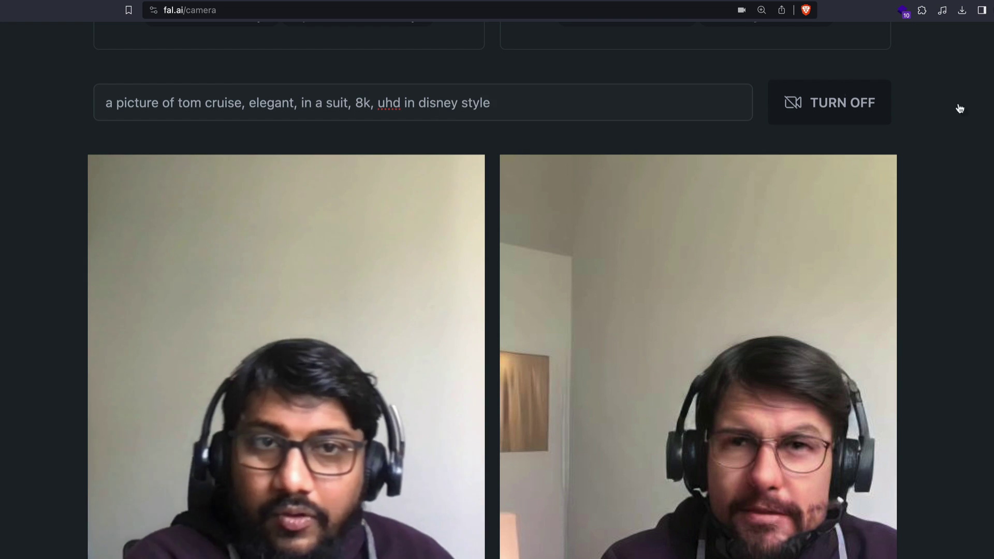
# - Pause, stop, and resume the live webcam session
pyautogui.scroll(-5, 843, 95)
pyautogui.click(738, 130)
pyautogui.scroll(6, 963, 336)
pyautogui.click(836, 150)
pyautogui.click(834, 346)
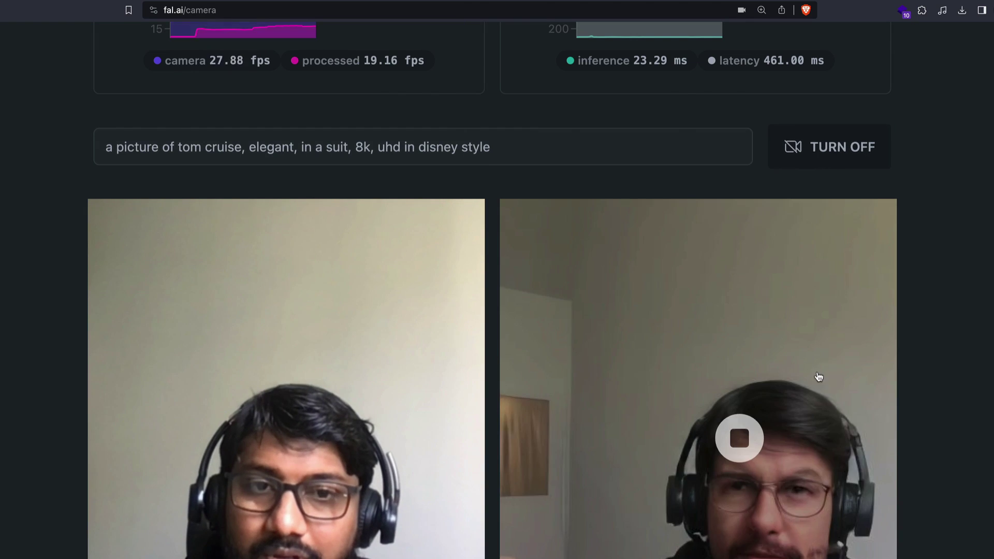
pyautogui.scroll(-1, 909, 410)
# - Add a comma after 'uhd' and toggle the stream to pick up the Disney-style prompt
pyautogui.moveTo(808, 454)
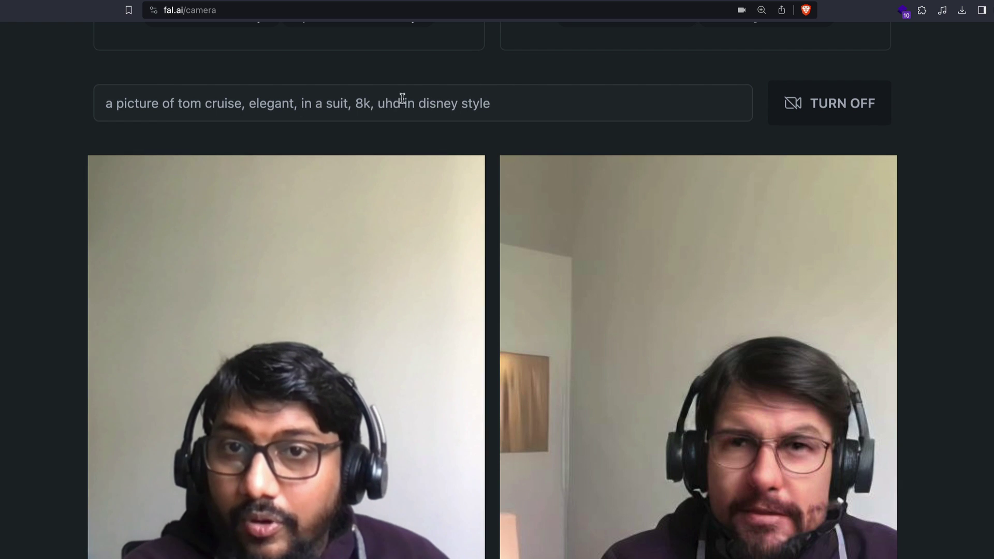
pyautogui.write(',')
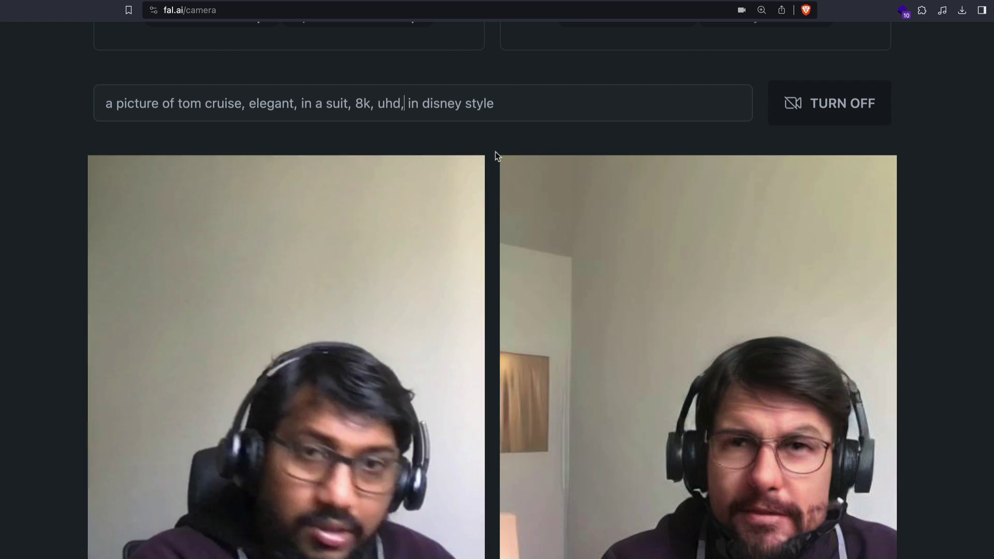
pyautogui.scroll(-1, 828, 310)
pyautogui.moveTo(862, 341)
pyautogui.scroll(-2, 828, 342)
pyautogui.click(739, 334)
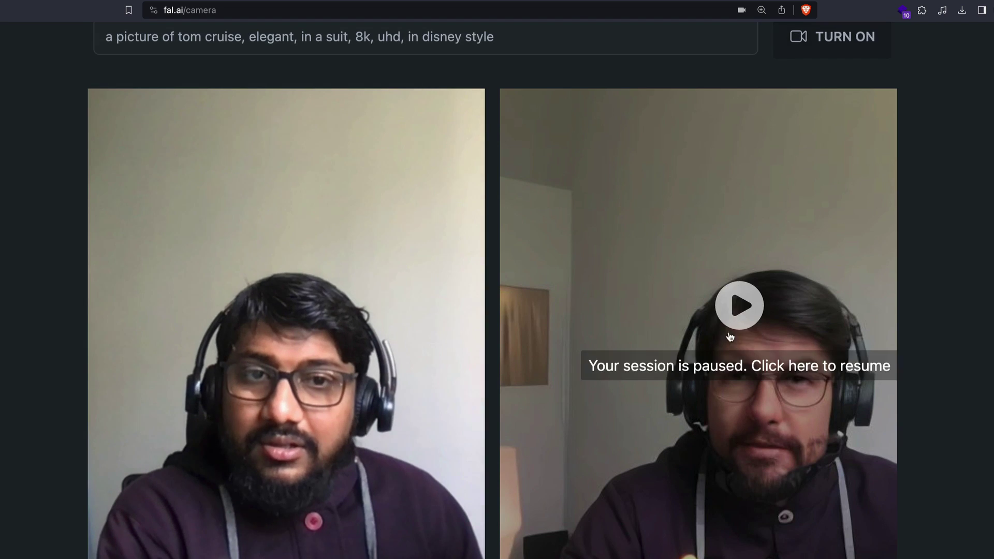
pyautogui.click(739, 334)
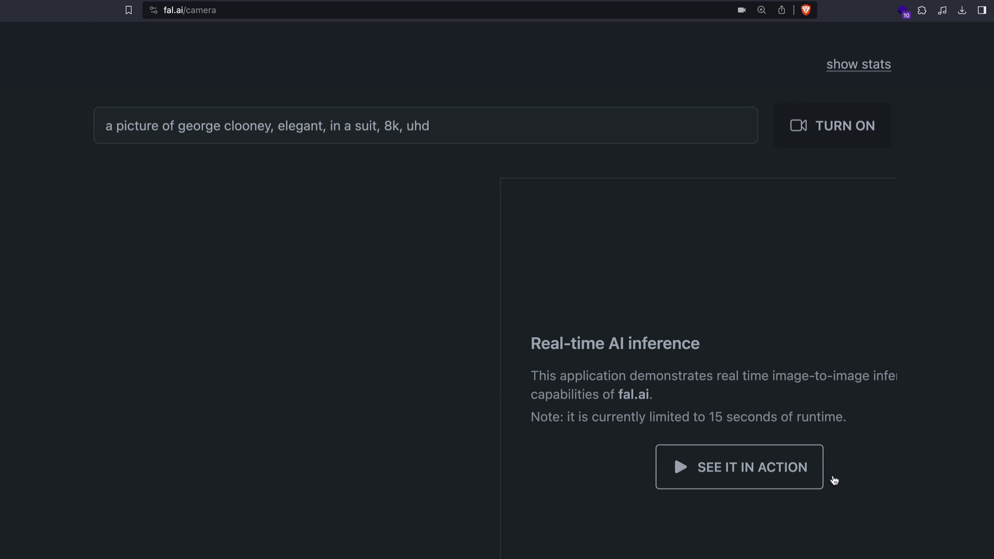
# - Start the live demo with SEE IT IN ACTION and select 'george clooney' in the prompt
pyautogui.click(800, 482)
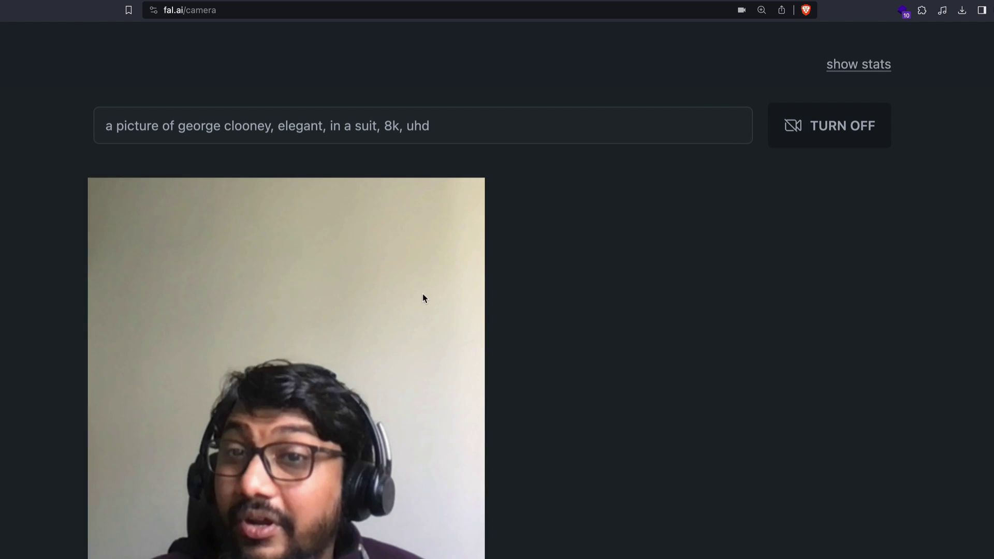
pyautogui.moveTo(178, 126); pyautogui.dragTo(270, 126)
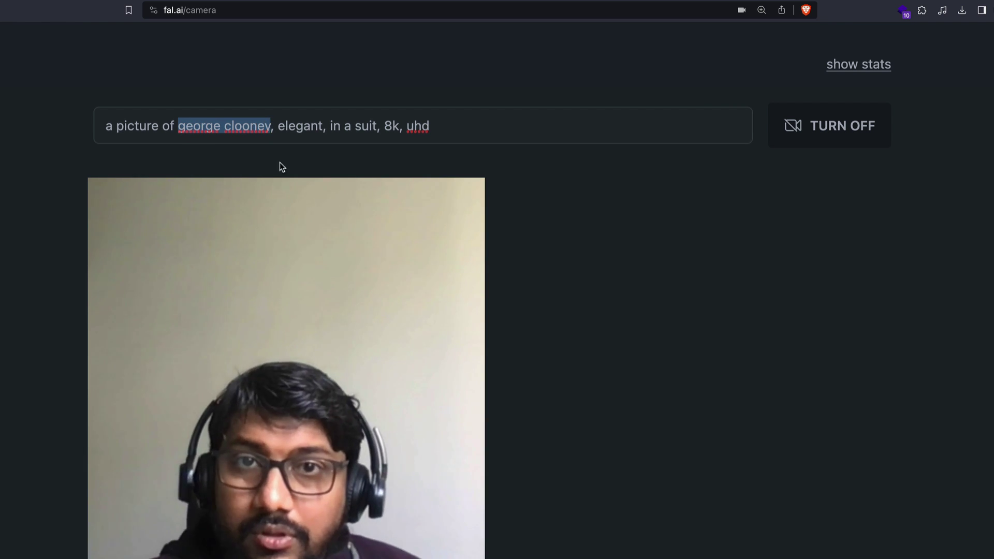
pyautogui.scroll(-3, 697, 328)
pyautogui.scroll(4, 699, 329)
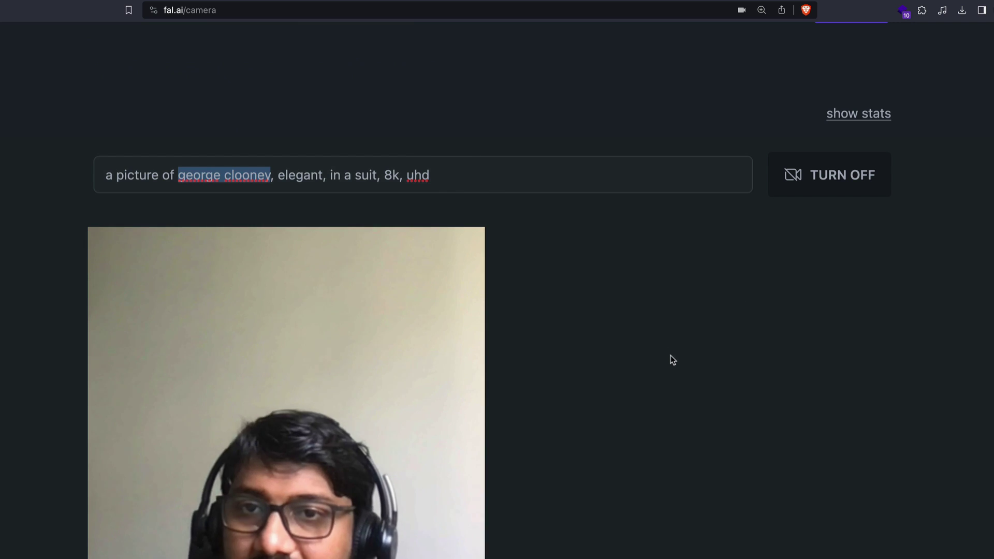
pyautogui.scroll(-4, 673, 357)
pyautogui.scroll(3, 702, 358)
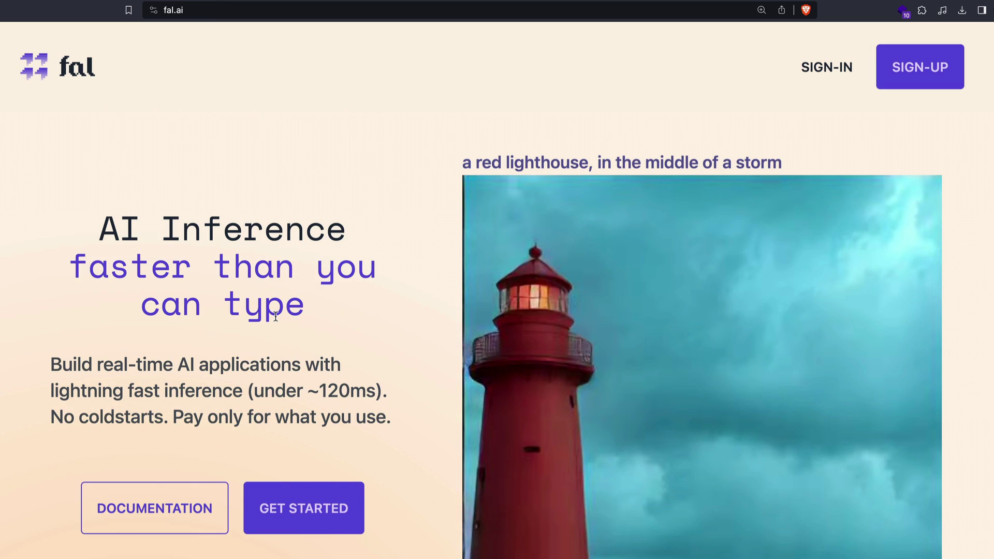
# - Highlight 'No coldstarts.', 'Pay only for what you use.' and the tagline's opening words, then scroll toward the Model Gallery
pyautogui.scroll(-1, 282, 331)
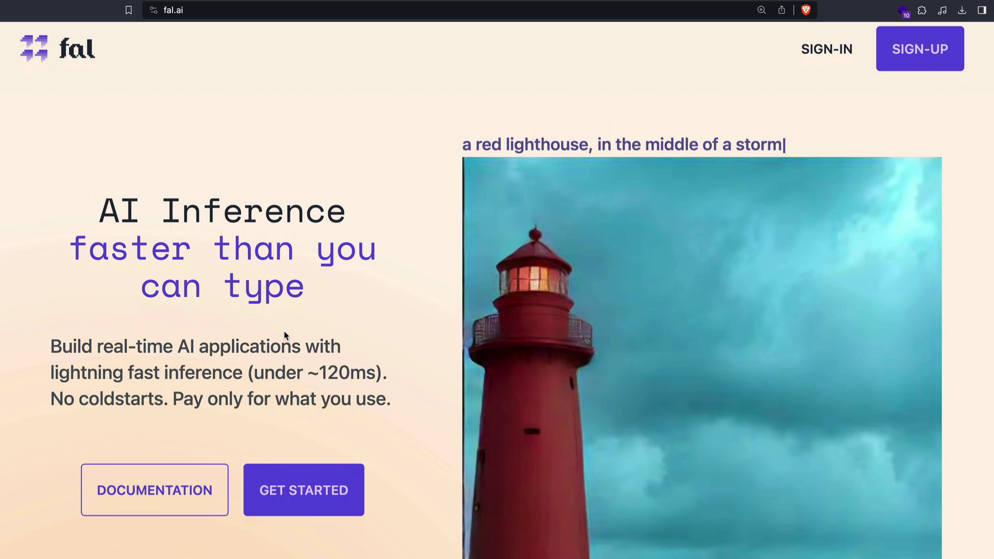
pyautogui.moveTo(52, 392); pyautogui.dragTo(171, 394)
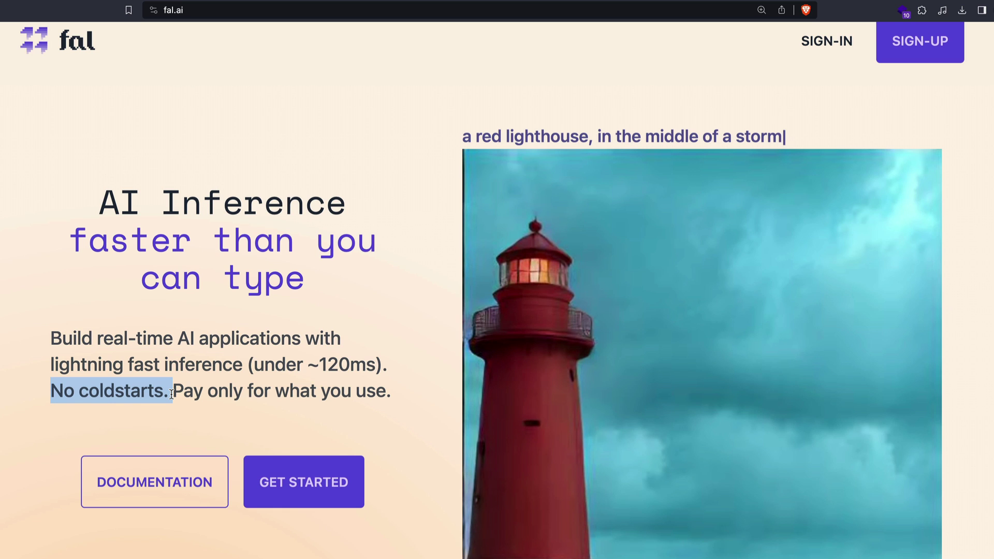
pyautogui.scroll(-15, 171, 394)
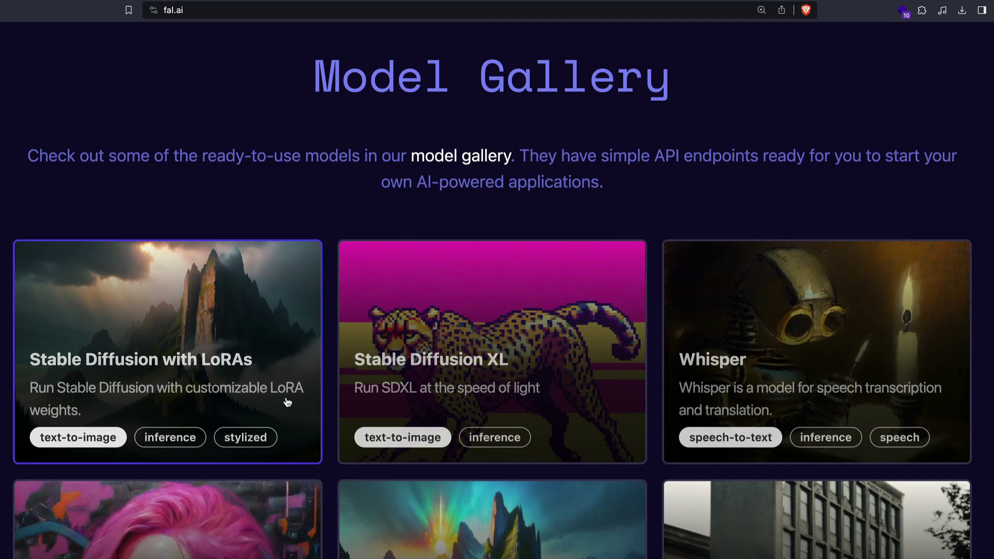
pyautogui.scroll(15, 287, 403)
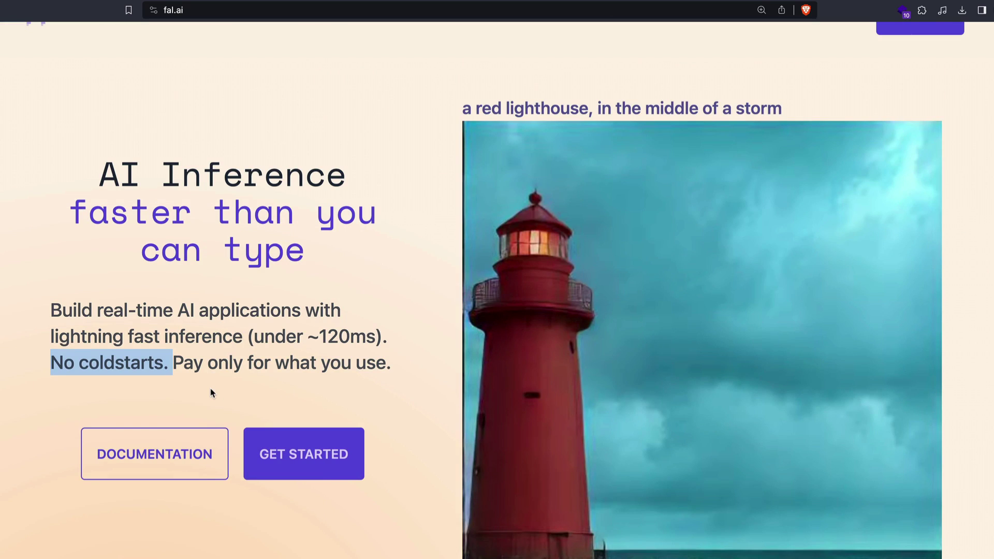
pyautogui.click(188, 366)
pyautogui.moveTo(174, 366); pyautogui.dragTo(398, 366)
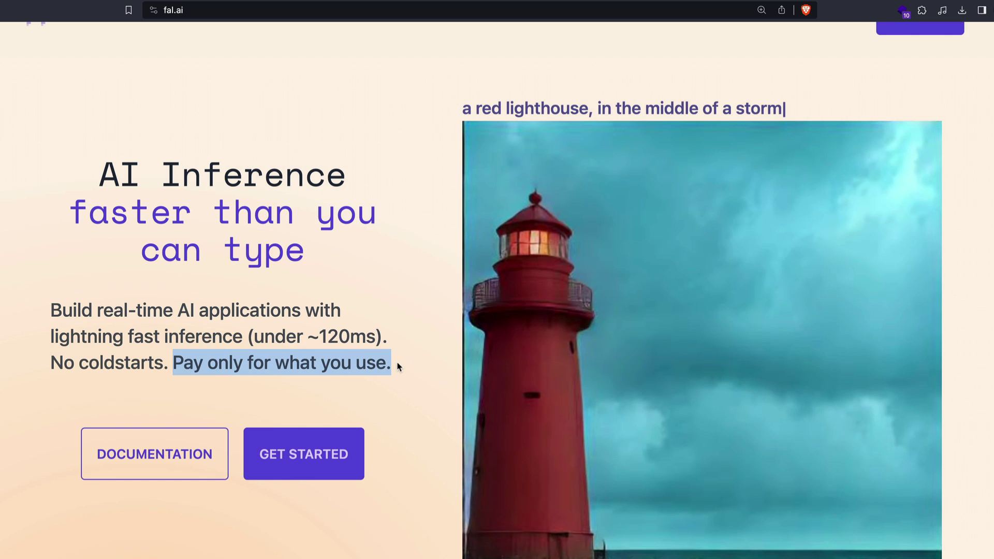
pyautogui.moveTo(62, 310); pyautogui.dragTo(334, 315)
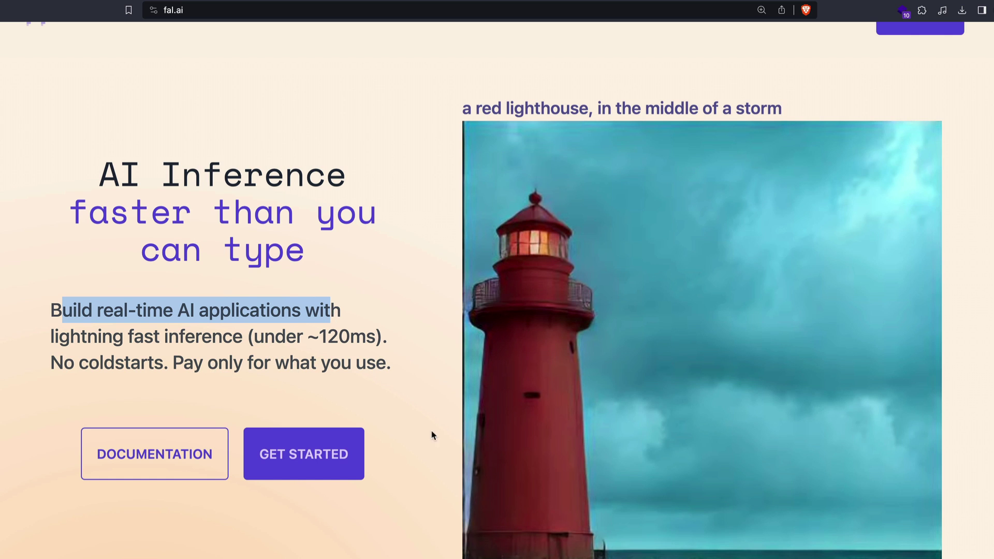
pyautogui.scroll(-15, 421, 433)
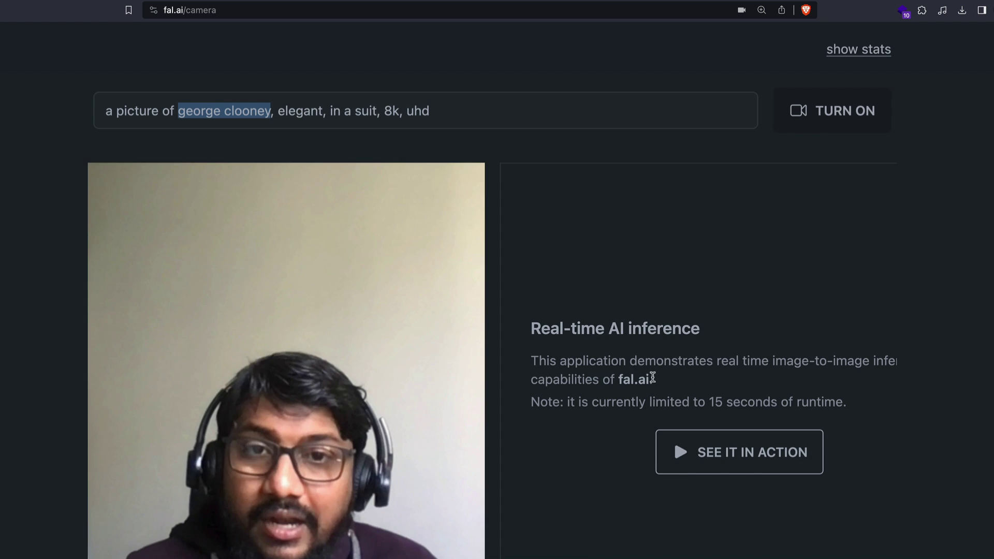
# - Restart the camera demo and scroll through fal.ai's Pricing and Join our community sections
pyautogui.scroll(3, 673, 438)
pyautogui.click(783, 546)
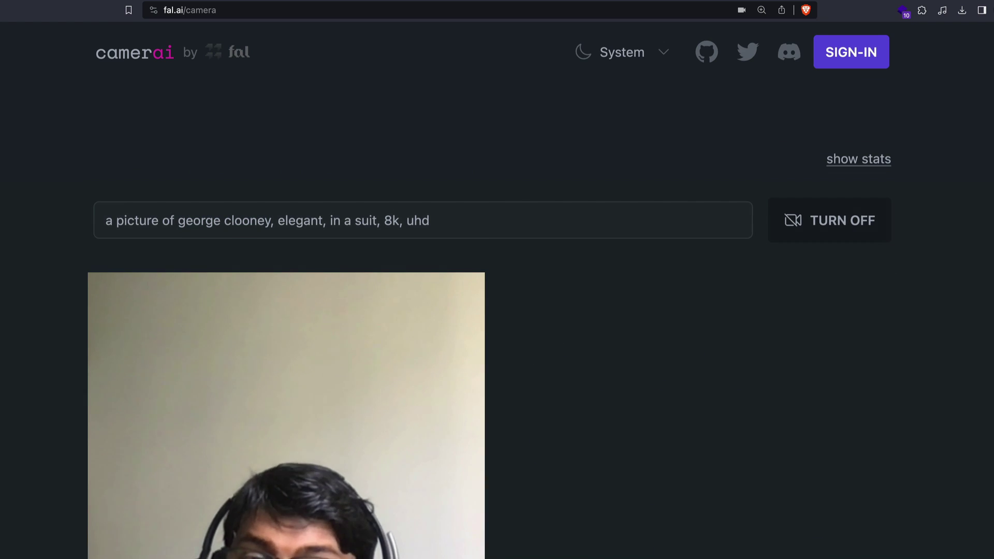
pyautogui.scroll(-3, 852, 494)
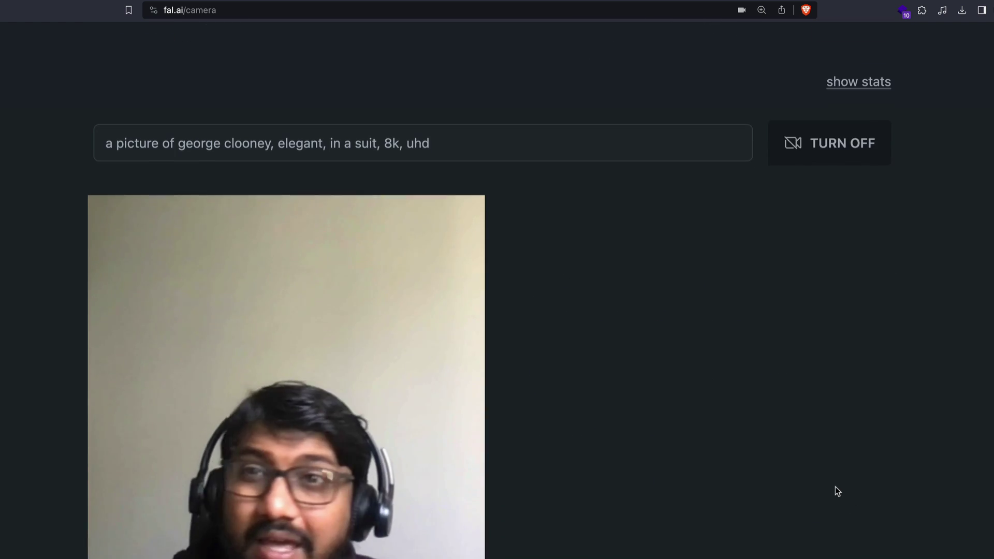
pyautogui.scroll(-5, 834, 486)
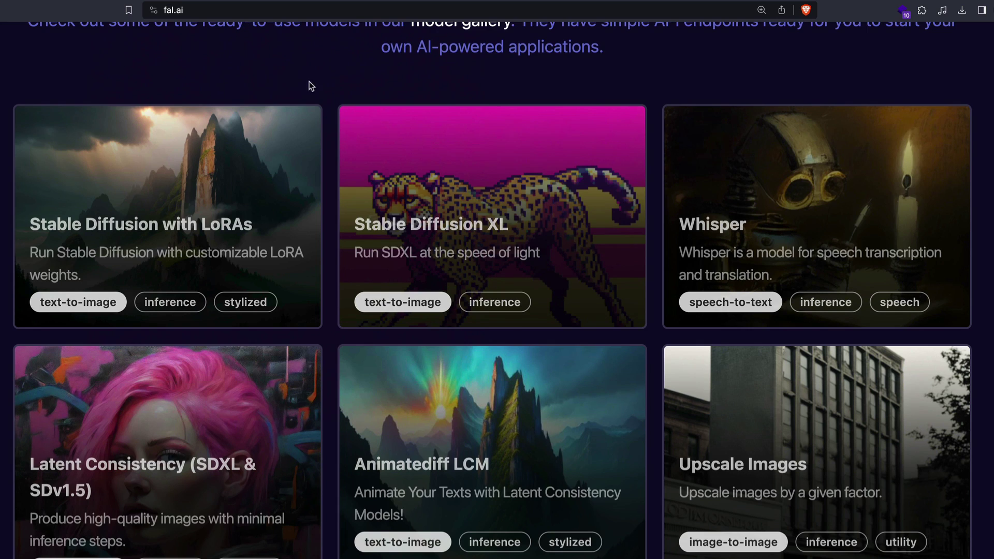
pyautogui.scroll(-5, 647, 362)
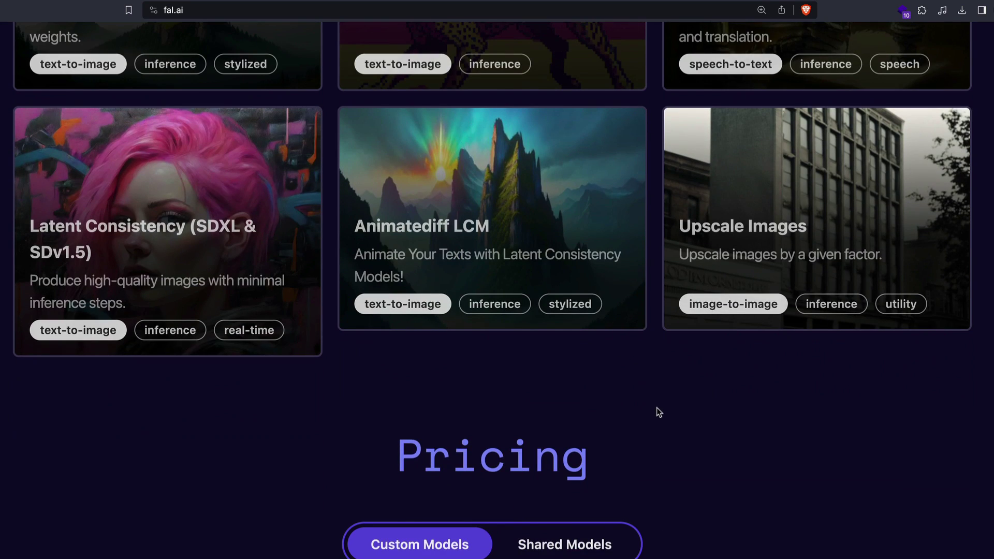
pyautogui.scroll(-15, 658, 411)
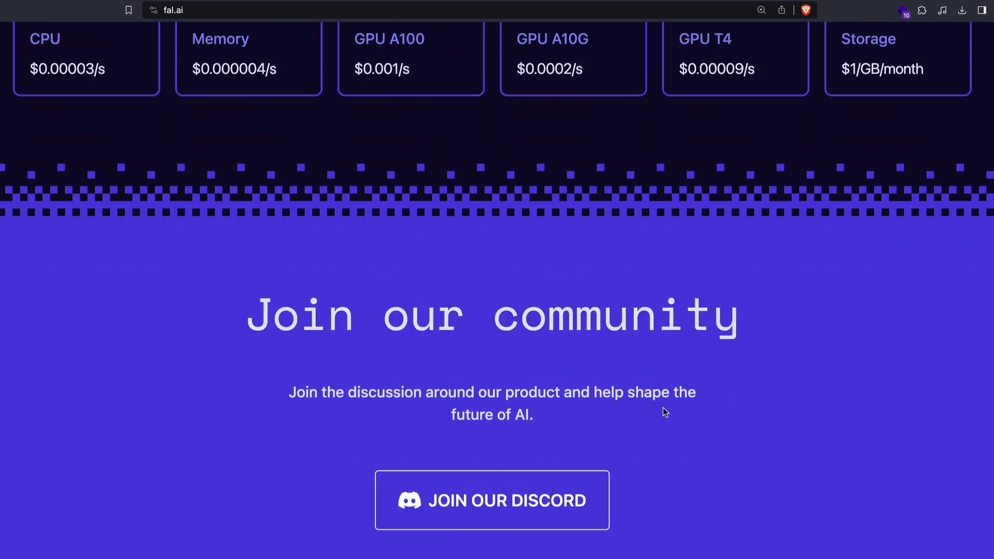
pyautogui.scroll(-3, 663, 409)
pyautogui.scroll(20, 664, 408)
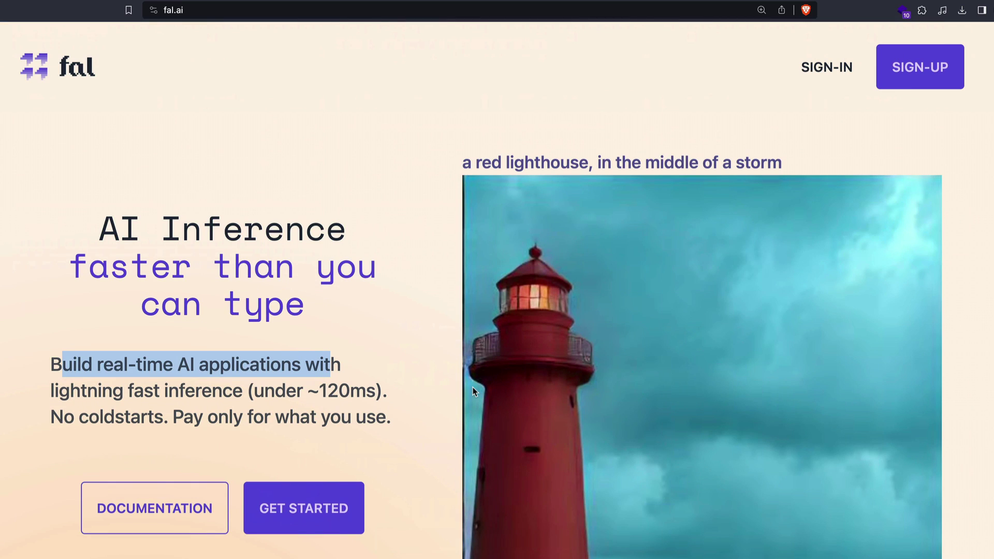
# - Clear the highlighted tagline and return to the camera demo's Real-time AI inference panel
pyautogui.click(107, 383)
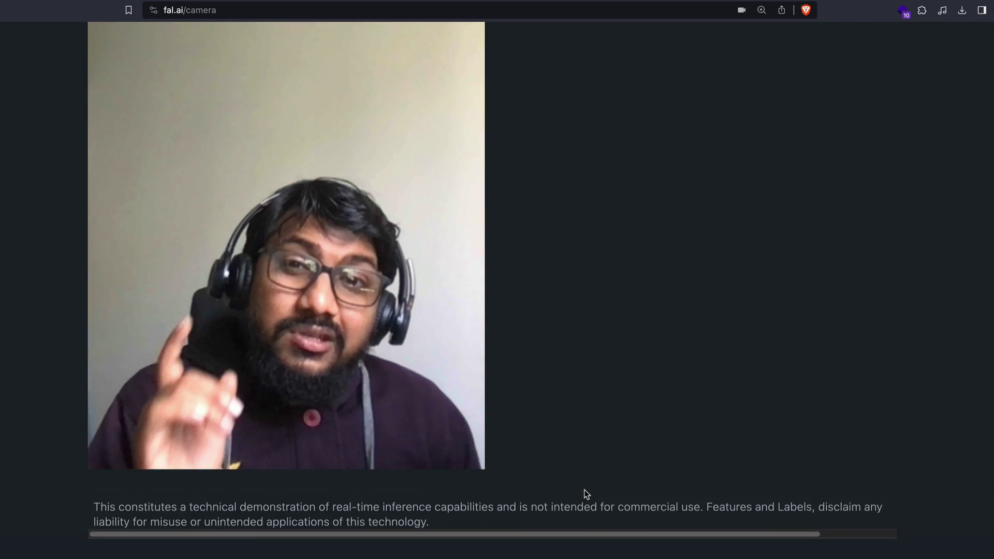
pyautogui.scroll(3, 585, 491)
pyautogui.scroll(-1, 584, 490)
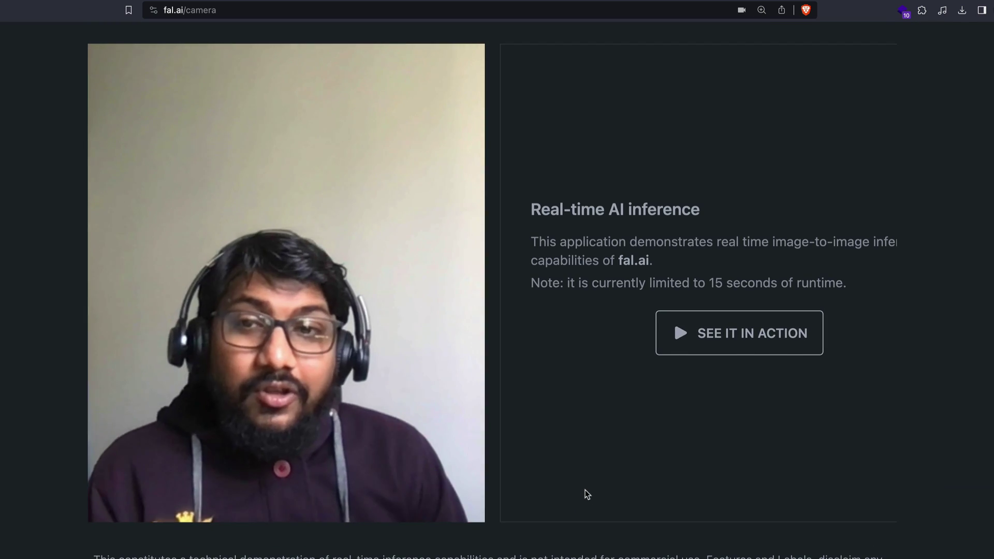